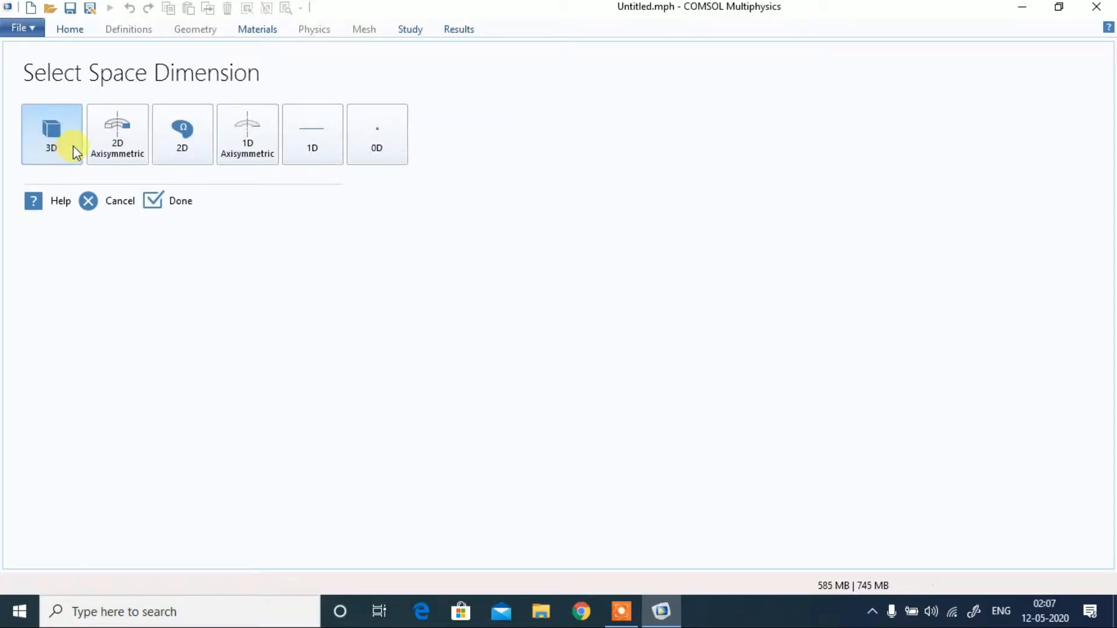
# Step: Set the space dimension to 2D and add the Laminar Flow (spf) interface from the Single-Phase Flow physics
pyautogui.click(185, 135)
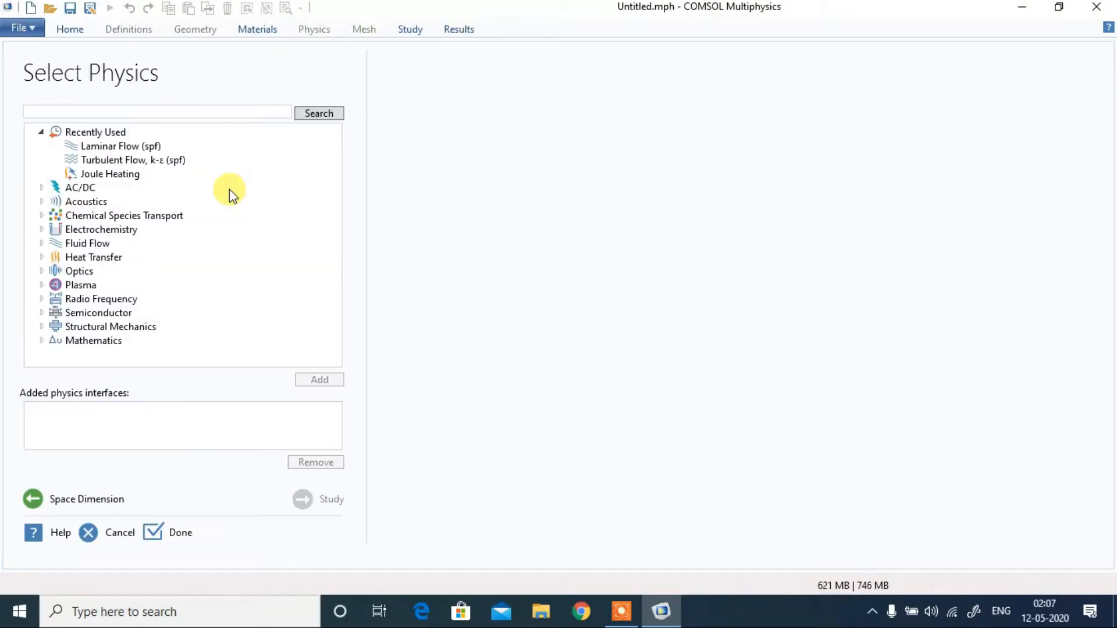
pyautogui.click(42, 243)
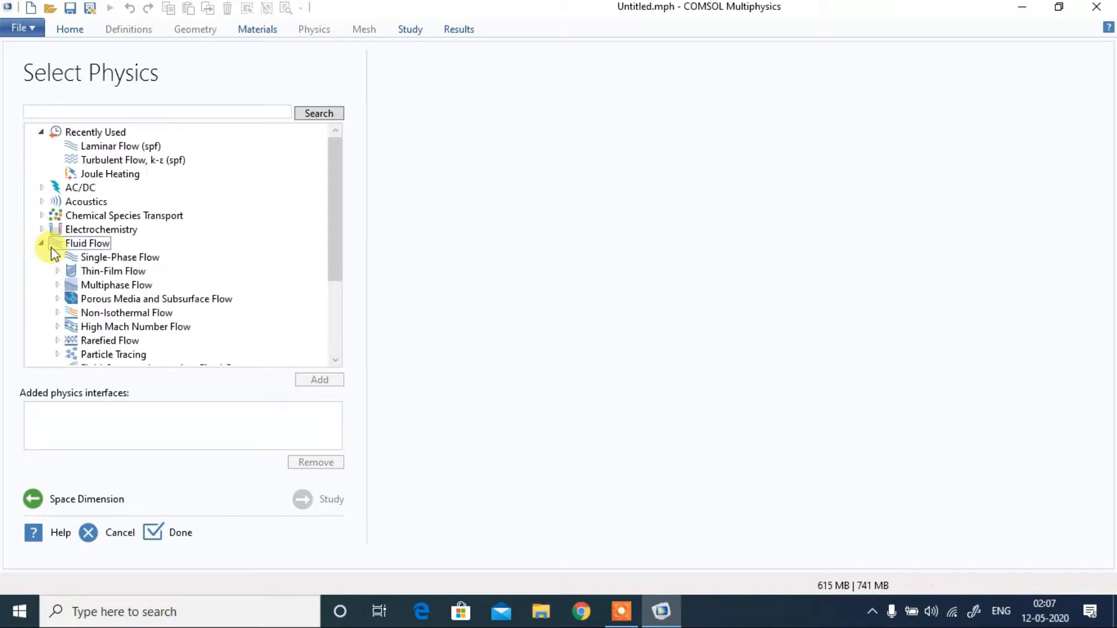
pyautogui.doubleClick(88, 258)
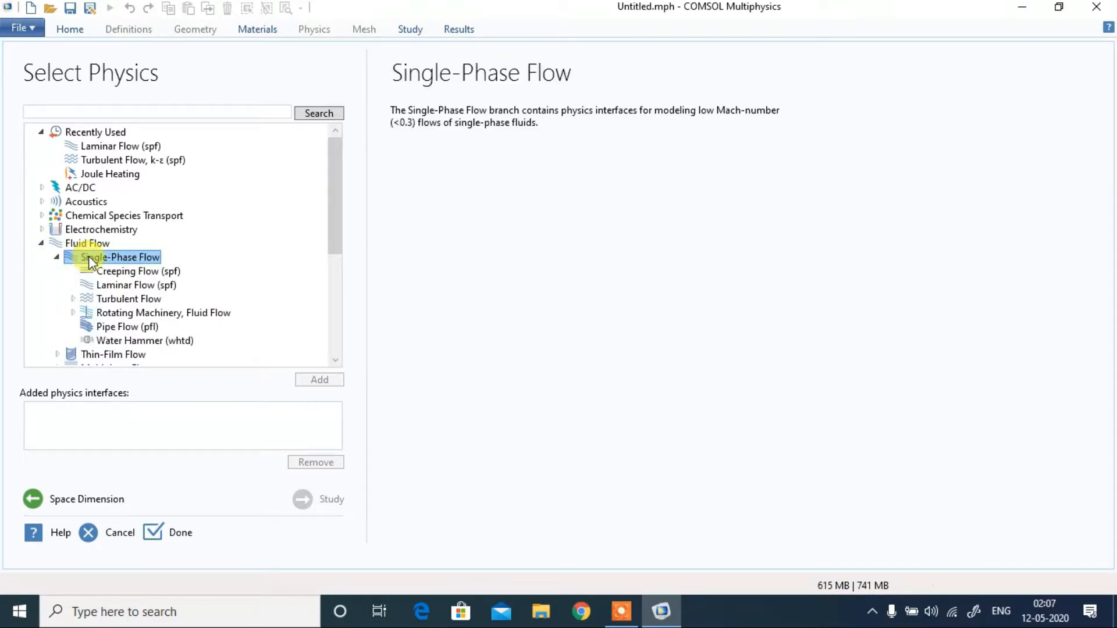
pyautogui.click(137, 286)
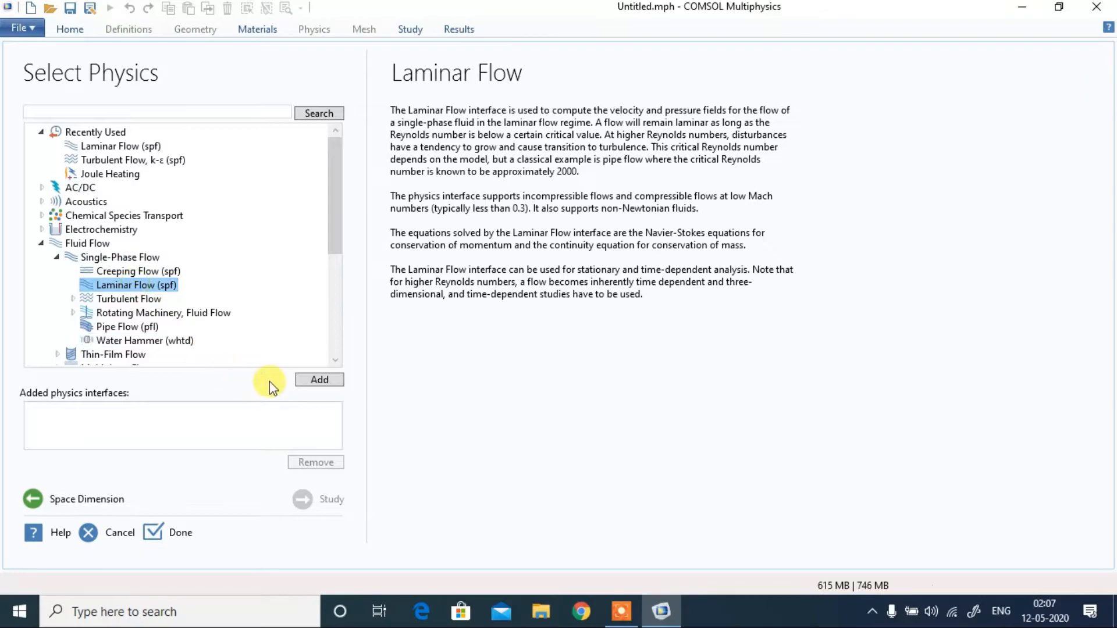
pyautogui.click(315, 383)
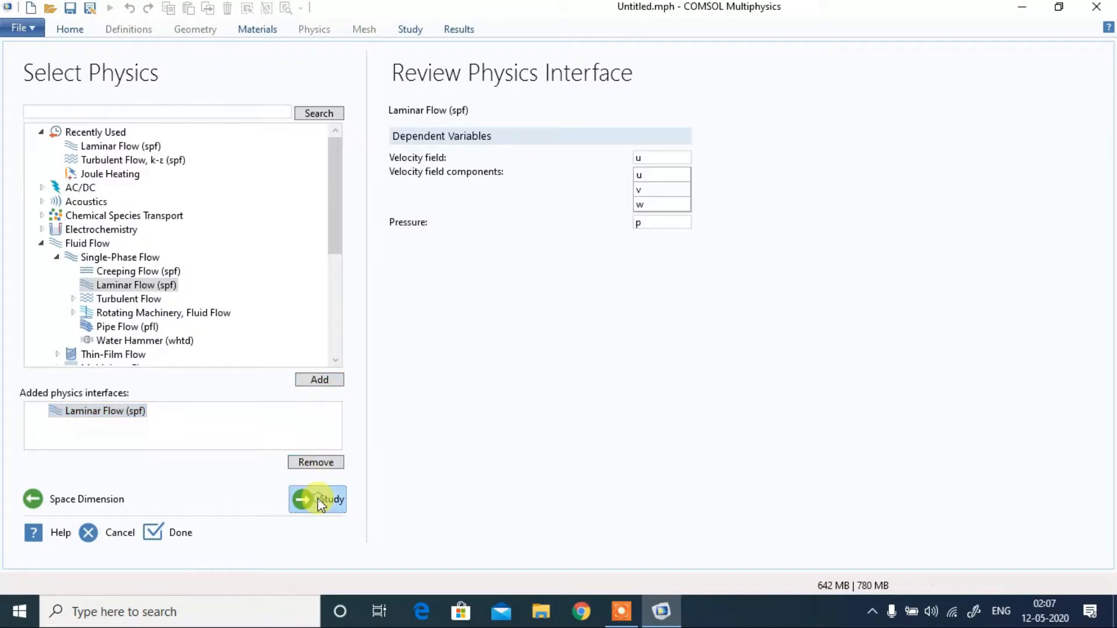
# Step: Choose a Stationary study and finish the model setup
pyautogui.click(321, 502)
pyautogui.click(109, 128)
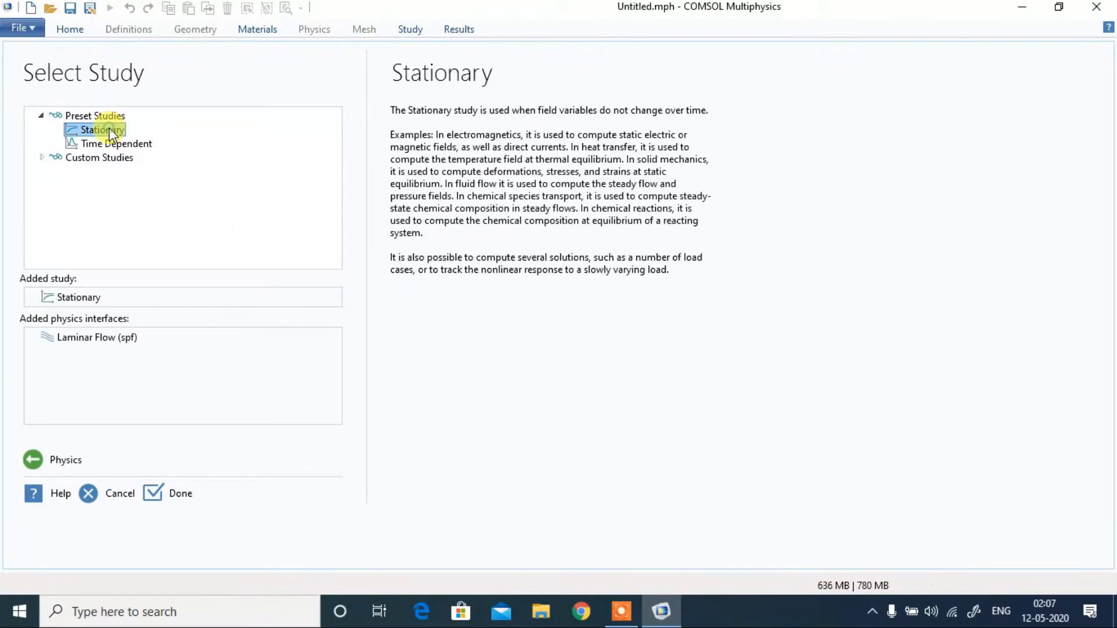
pyautogui.click(181, 494)
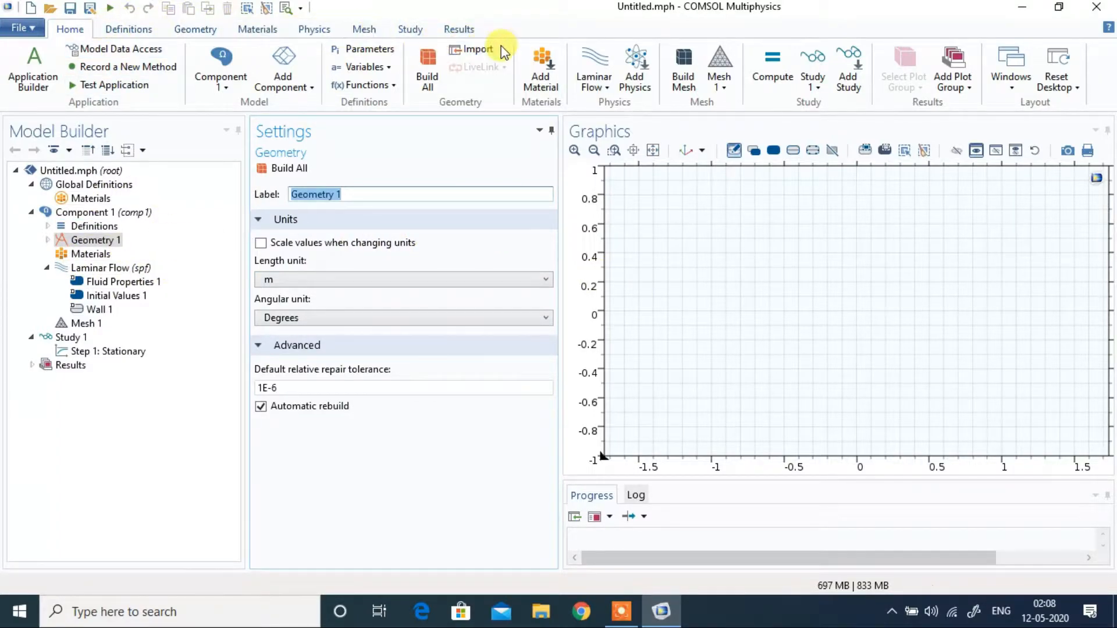
# Step: Draw a solid rectangle about 0.6 m wide and 0.2 m high with its corner at about x -1.6, y 0
pyautogui.click(208, 36)
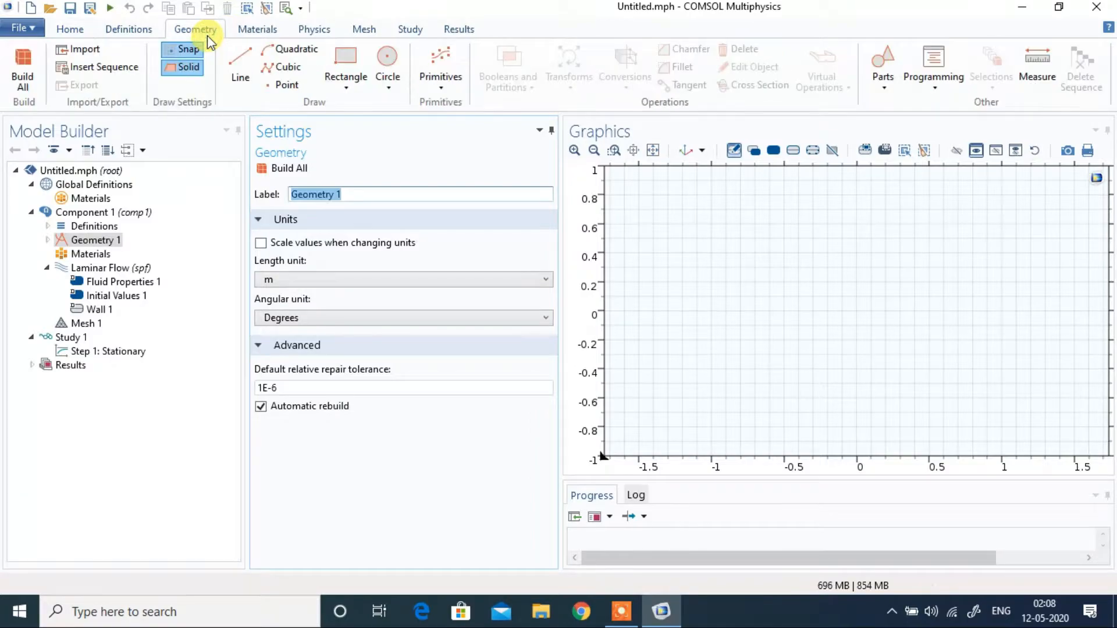
pyautogui.click(90, 241)
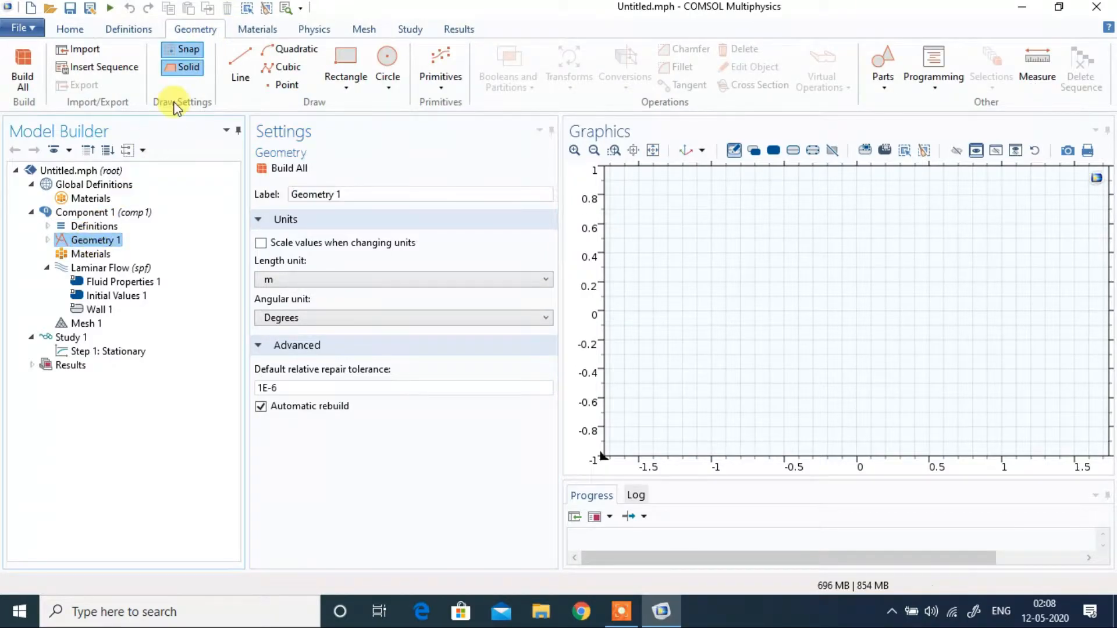
pyautogui.click(346, 67)
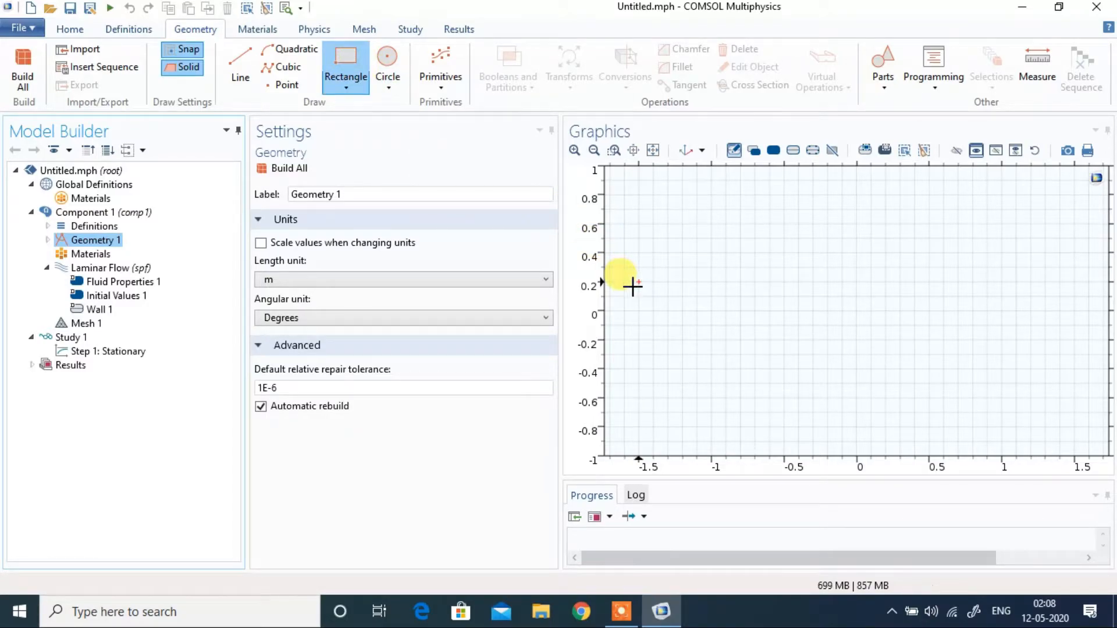
pyautogui.moveTo(625, 283)
pyautogui.mouseDown()
pyautogui.moveTo(686, 317)
pyautogui.moveTo(726, 311)
pyautogui.moveTo(711, 316)
pyautogui.mouseUp()
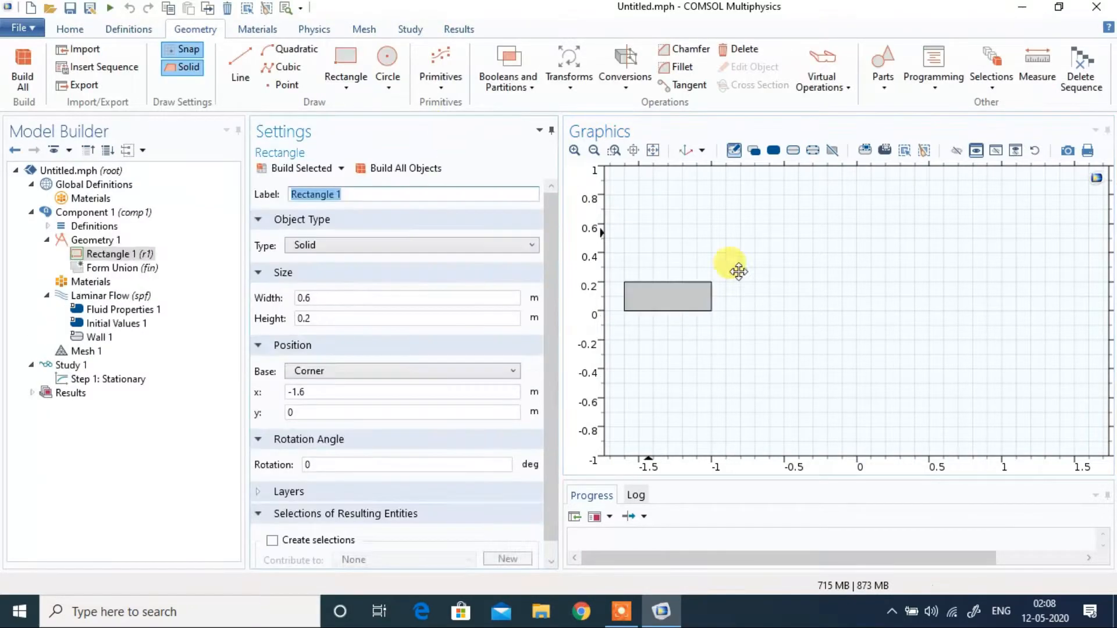
# Step: Draw an adjoining rectangle about 0.5 by 1 m from x -1, y -0.4, and a circle of about 0.3 m radius centred at -0.3, 0.5
pyautogui.click(366, 69)
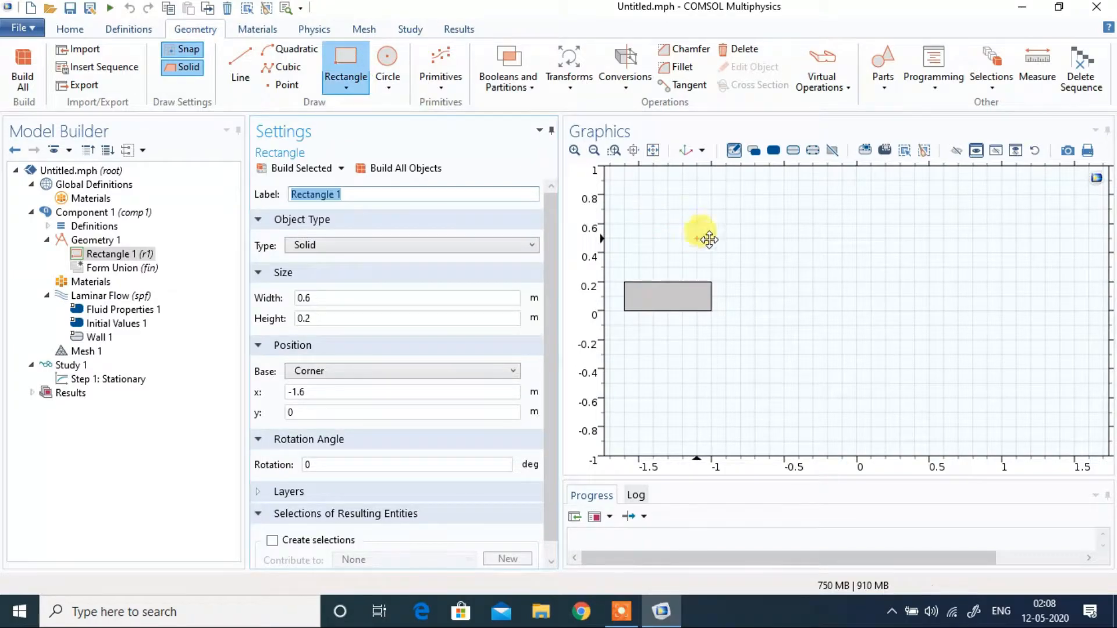
pyautogui.moveTo(712, 223); pyautogui.dragTo(785, 369)
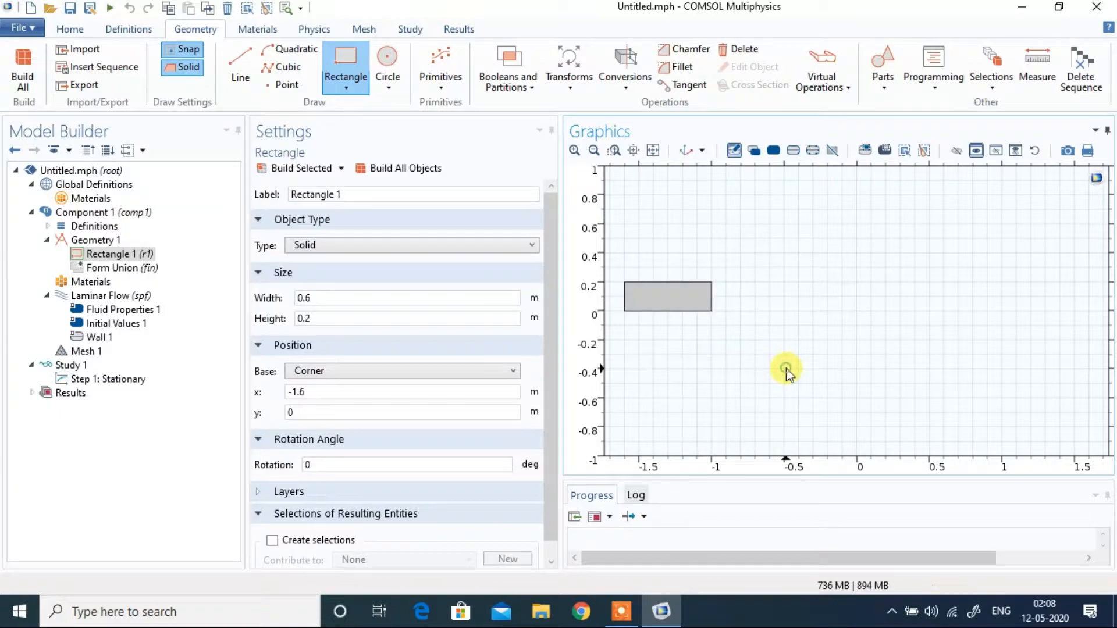
pyautogui.click(386, 58)
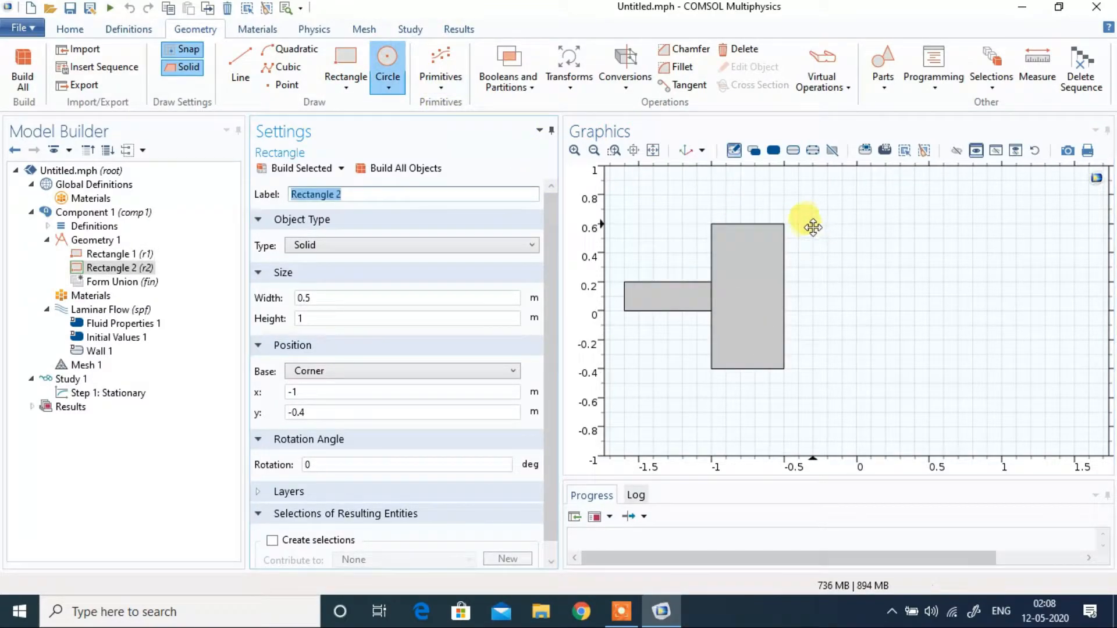
pyautogui.moveTo(818, 238); pyautogui.dragTo(856, 244)
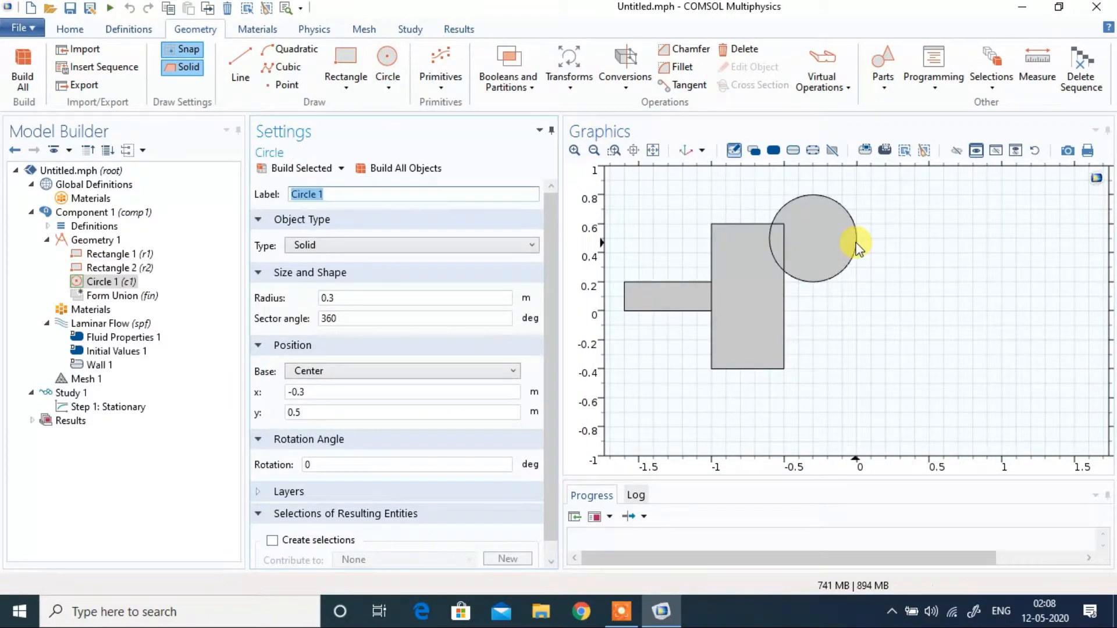
# Step: Draw a rectangle about 0.6 by 0.3 m with its corner at about x -0.5, y -0.4, and build the whole geometry as a union
pyautogui.click(350, 65)
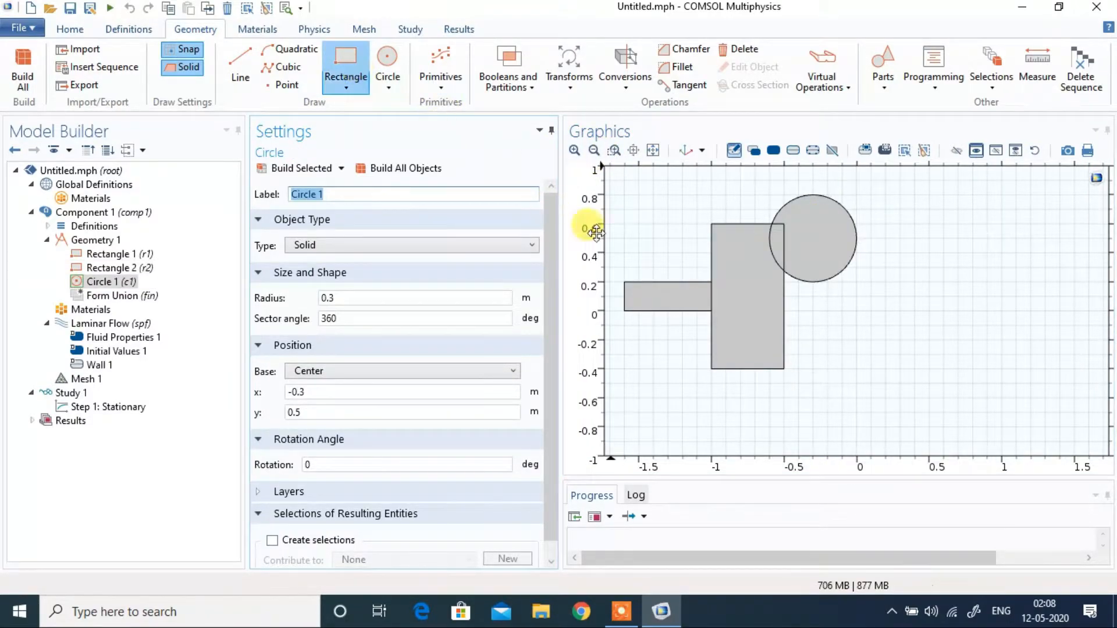
pyautogui.moveTo(787, 329); pyautogui.dragTo(873, 363)
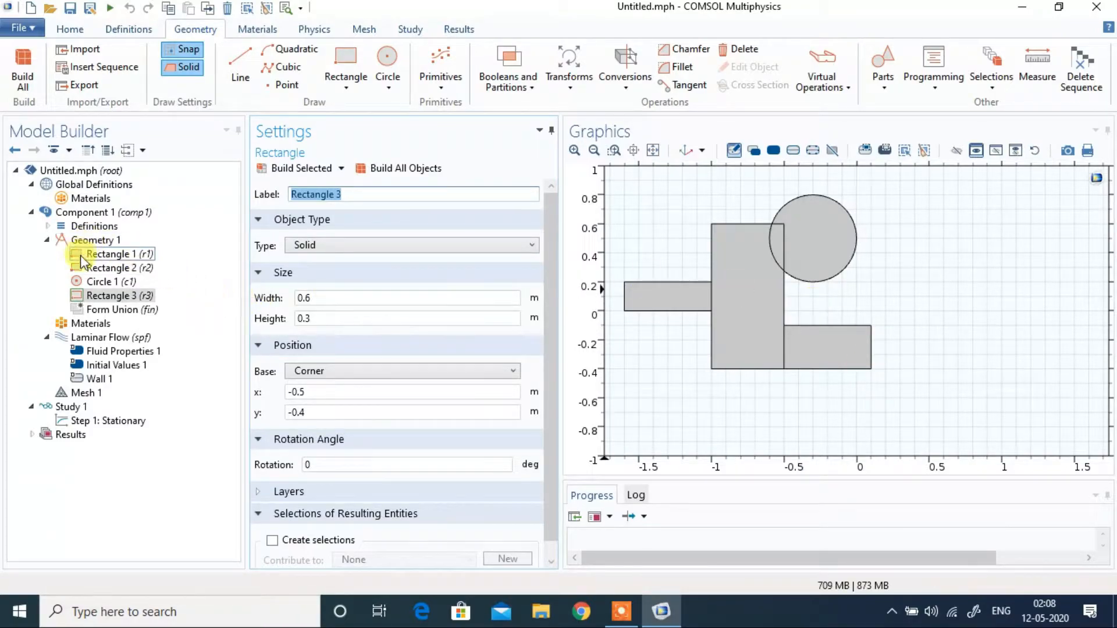
pyautogui.click(116, 310)
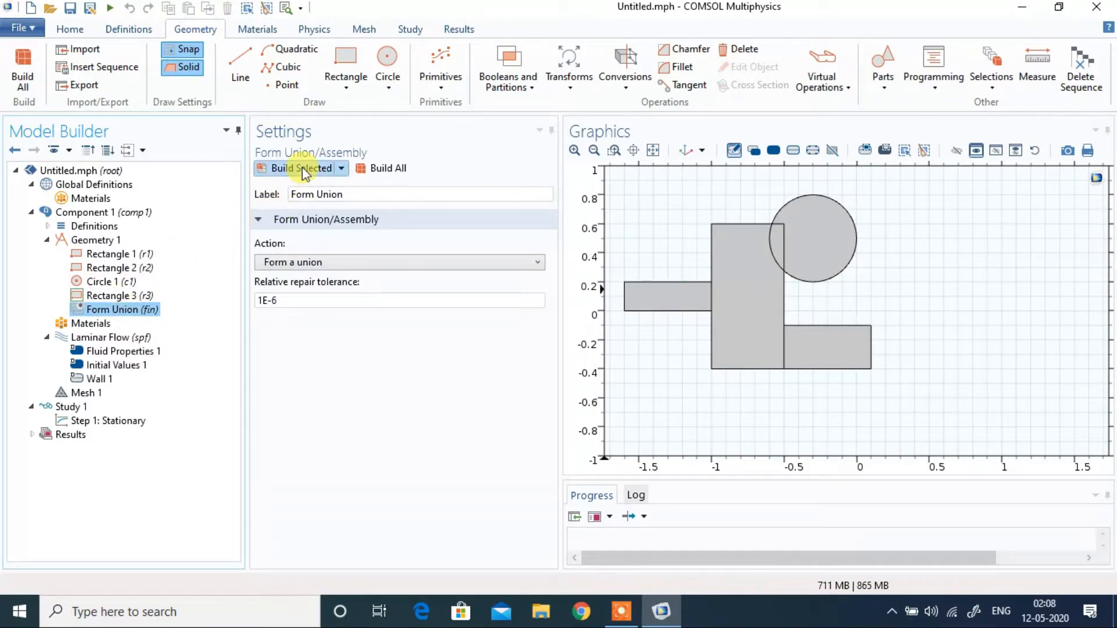
pyautogui.click(398, 170)
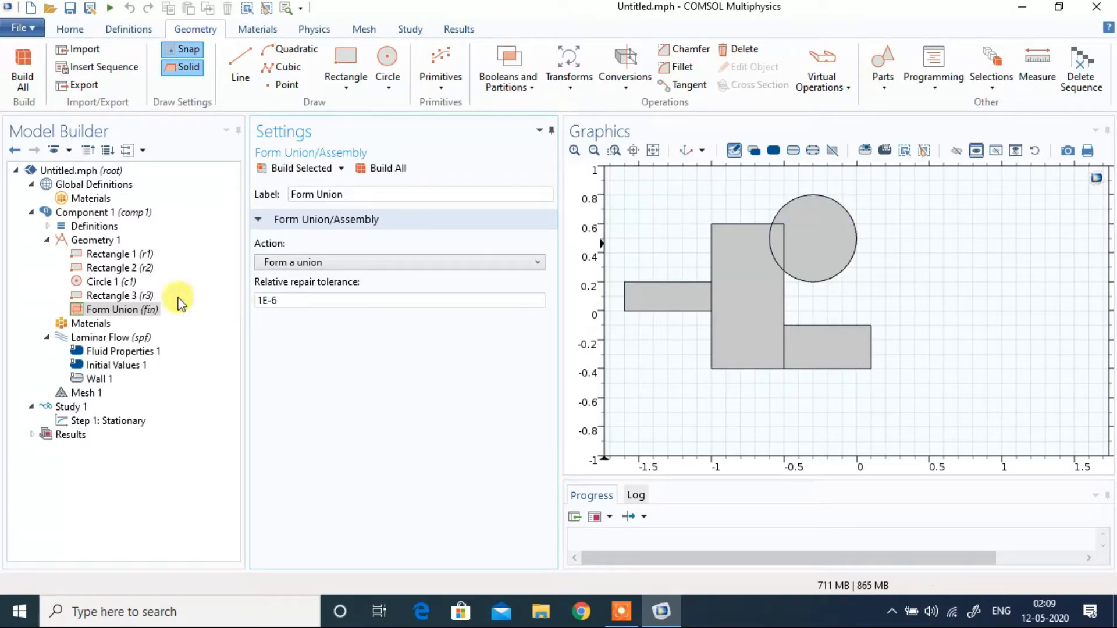
# Step: Add Water from the Liquids group of the material library to the component
pyautogui.click(97, 327)
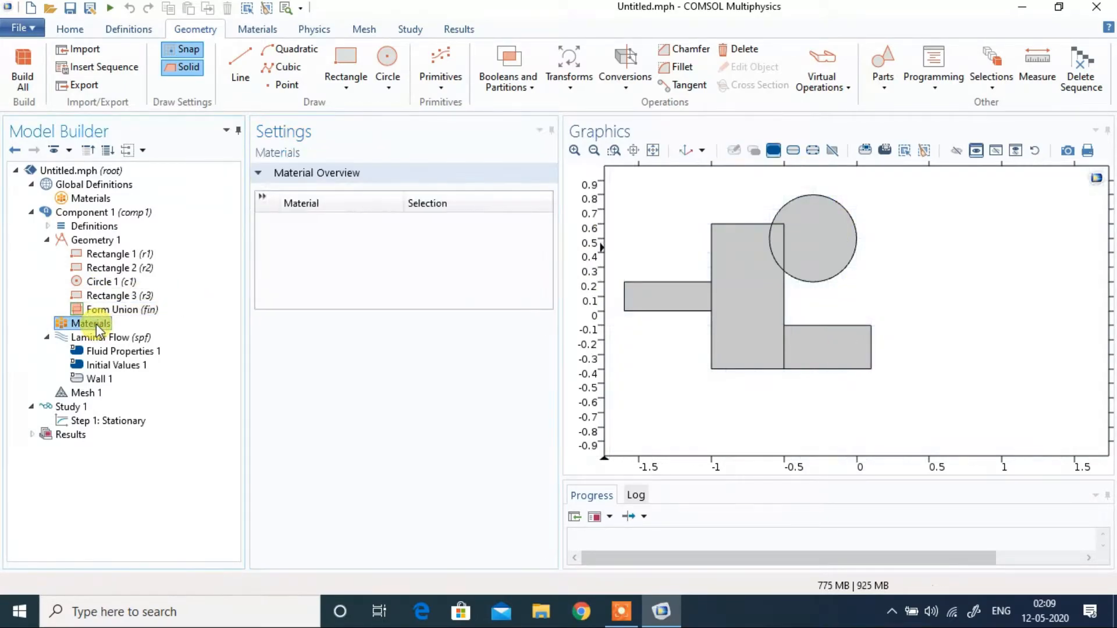
pyautogui.rightClick(97, 327)
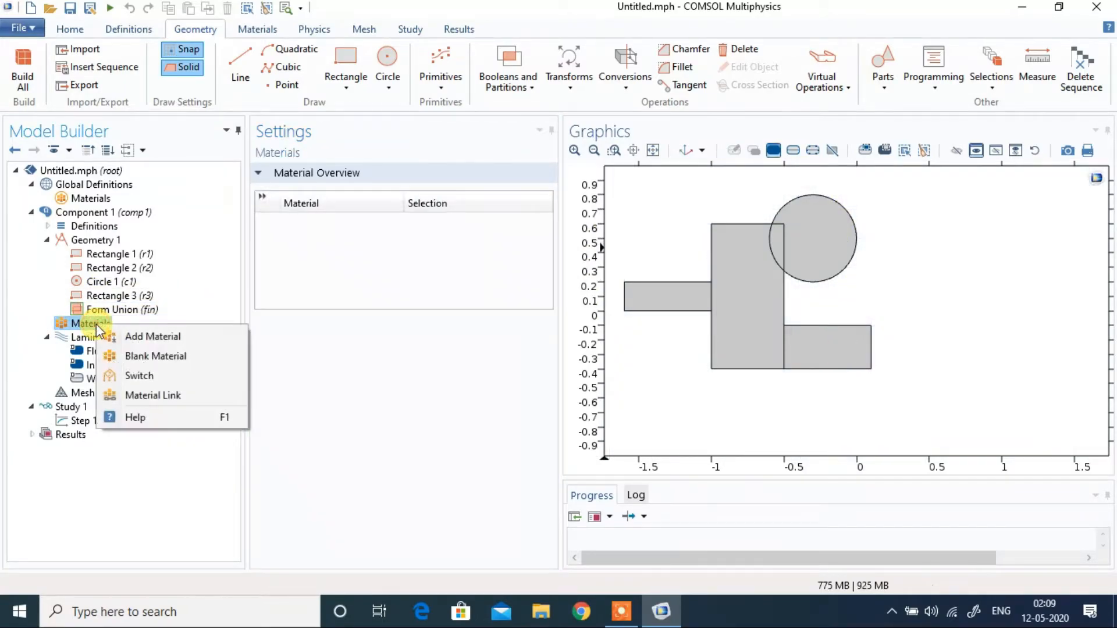
pyautogui.click(138, 335)
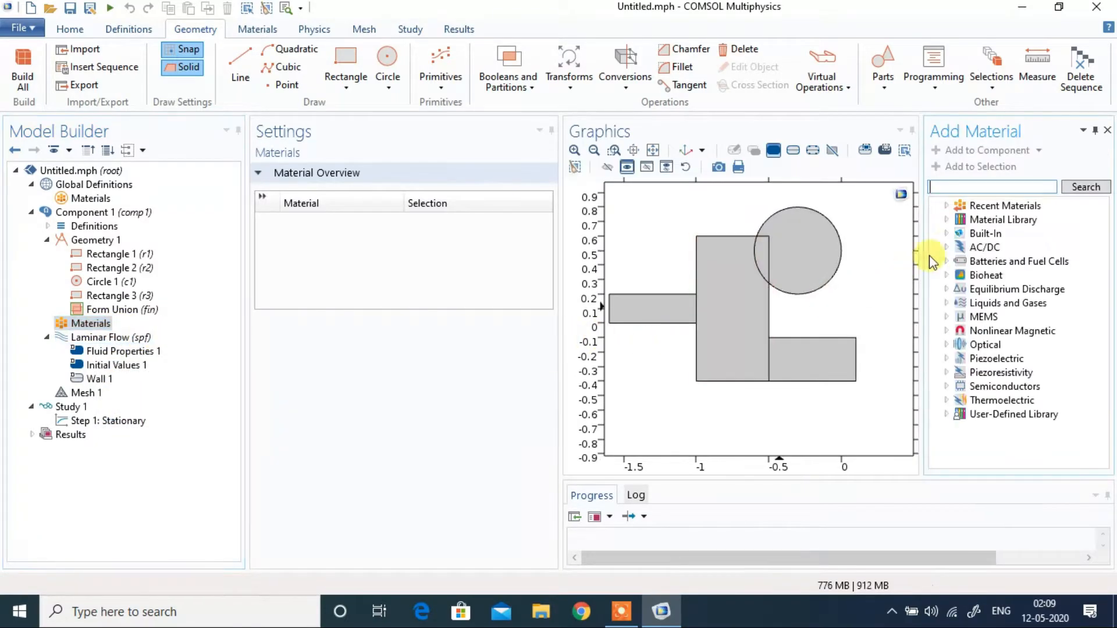
pyautogui.doubleClick(968, 304)
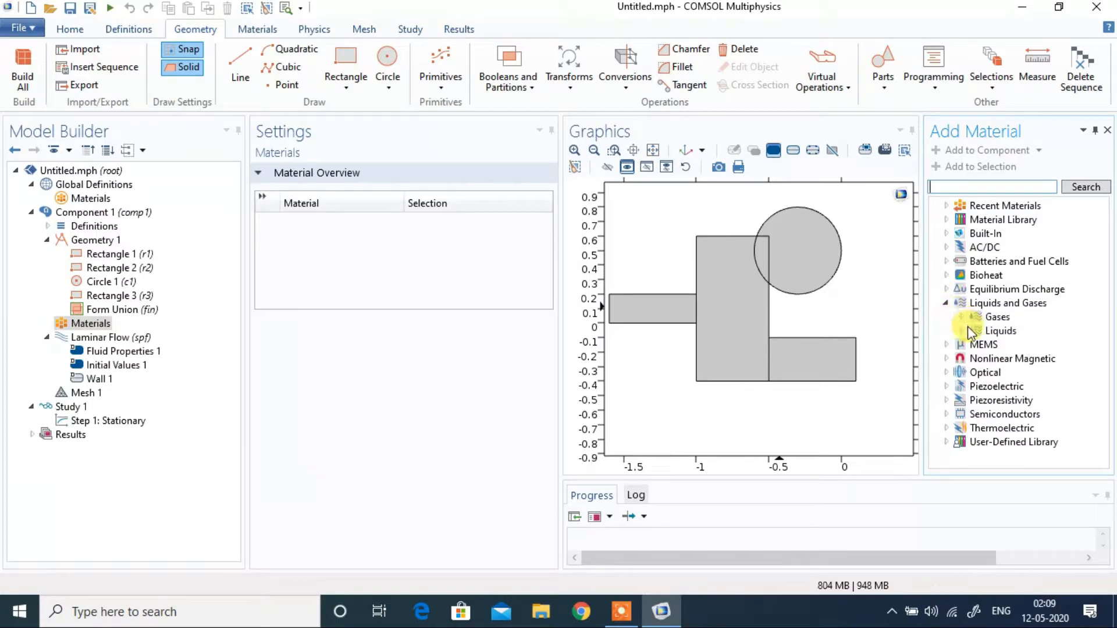
pyautogui.click(963, 331)
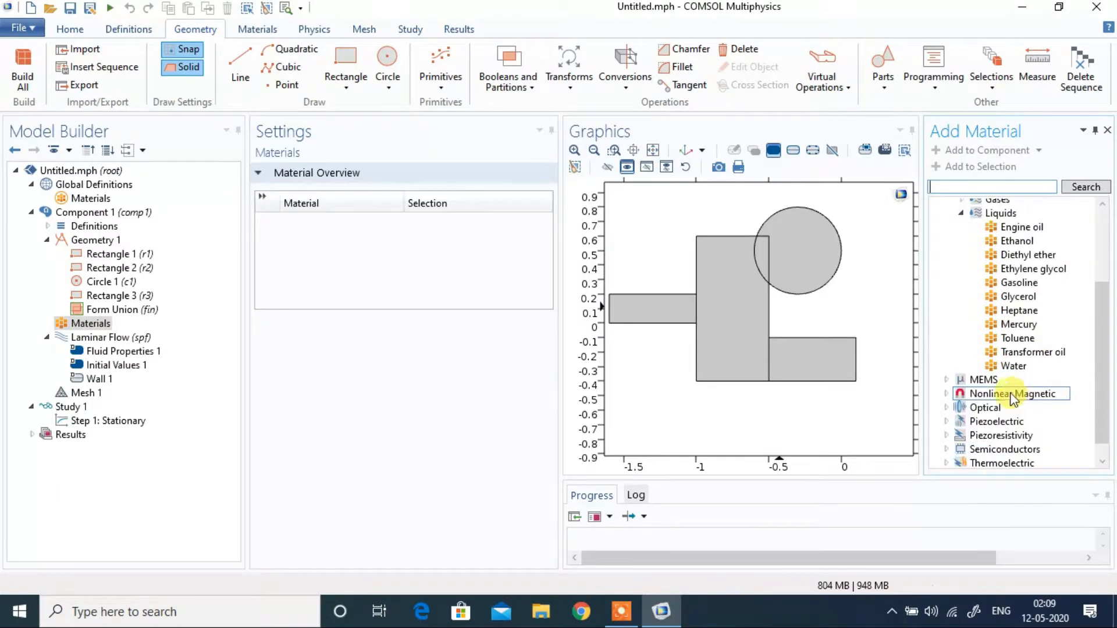
pyautogui.click(1001, 367)
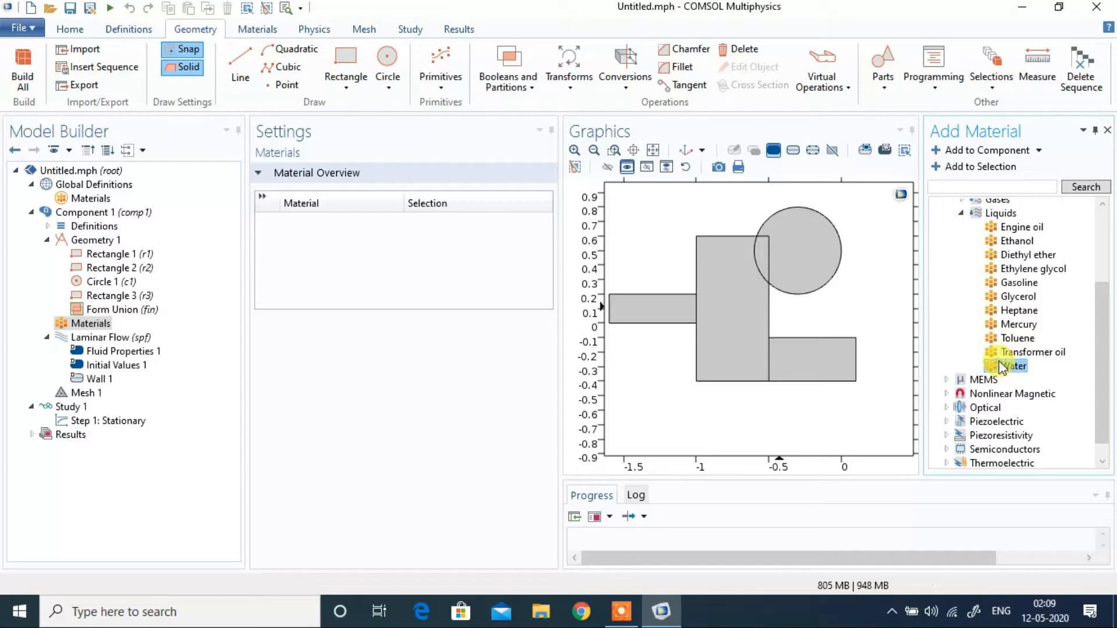
pyautogui.doubleClick(1001, 367)
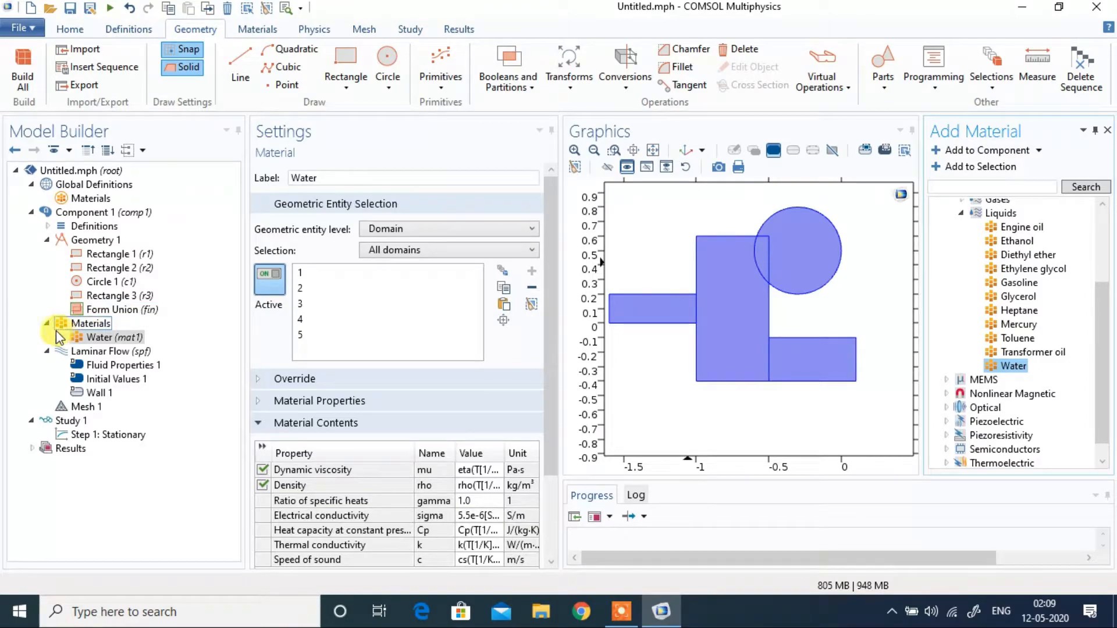
# Step: Review the Laminar Flow settings, including its physical model, fluid properties, initial values and wall boundary condition
pyautogui.click(85, 352)
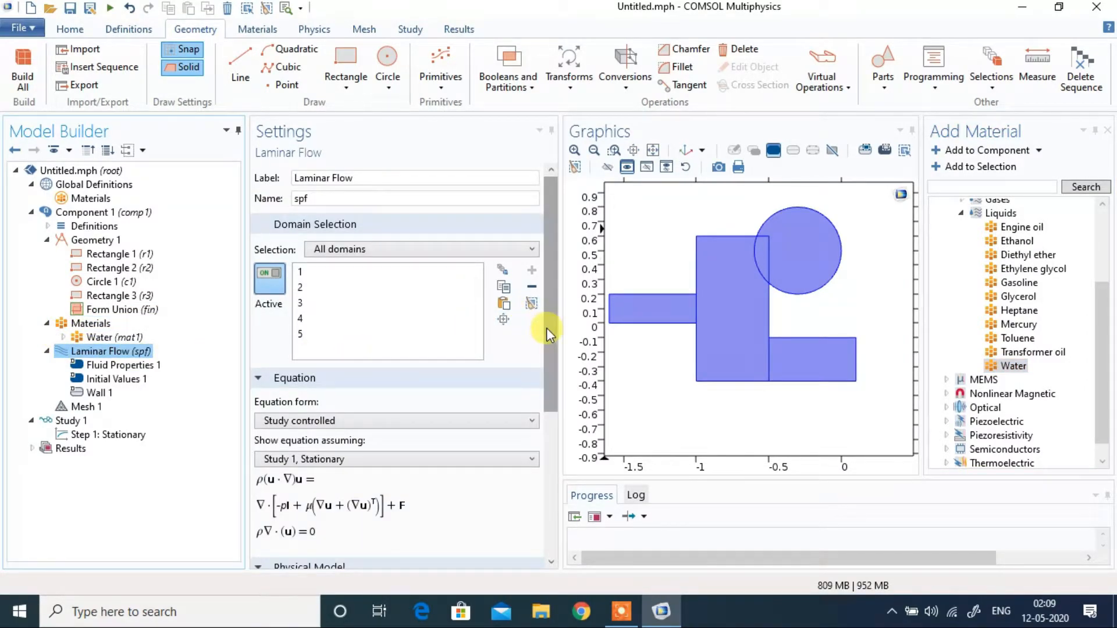
pyautogui.moveTo(546, 327); pyautogui.dragTo(480, 473)
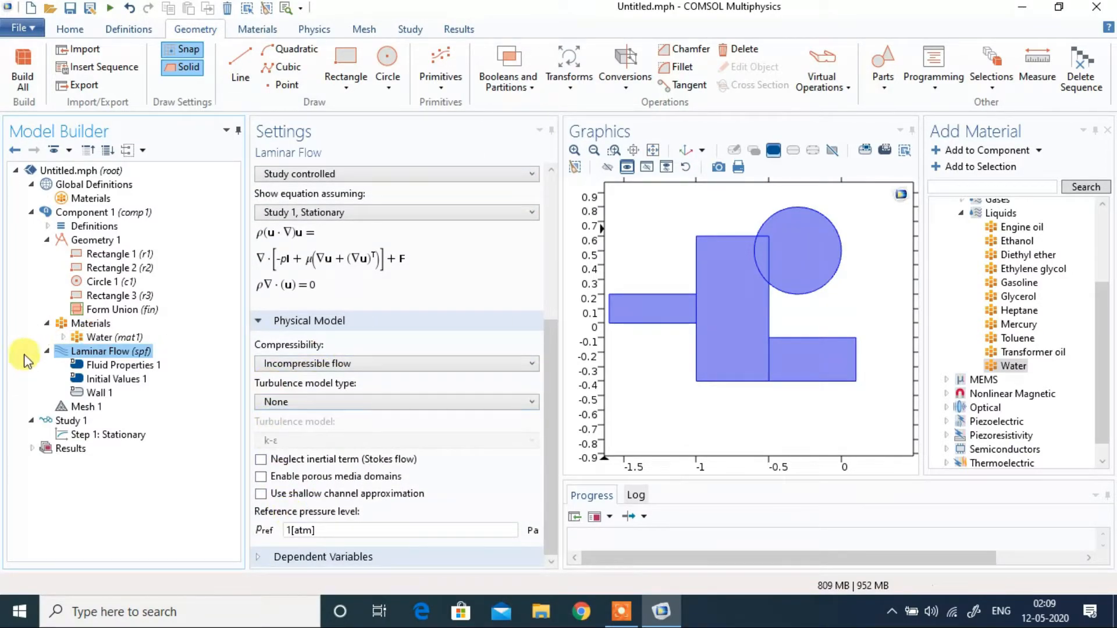
pyautogui.click(113, 366)
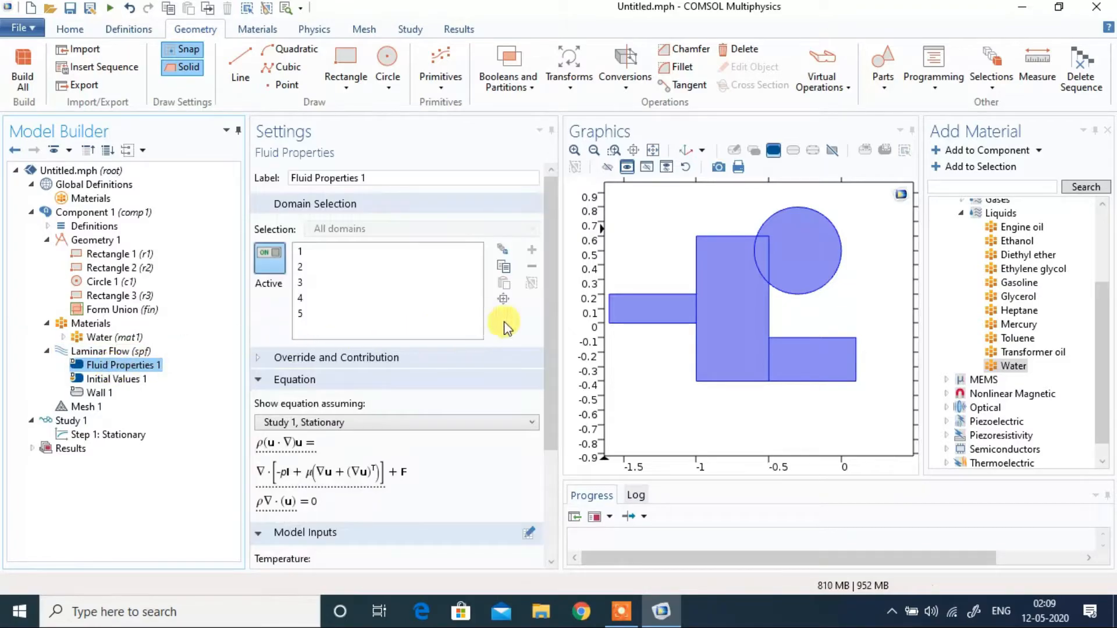
pyautogui.moveTo(550, 346); pyautogui.dragTo(550, 454)
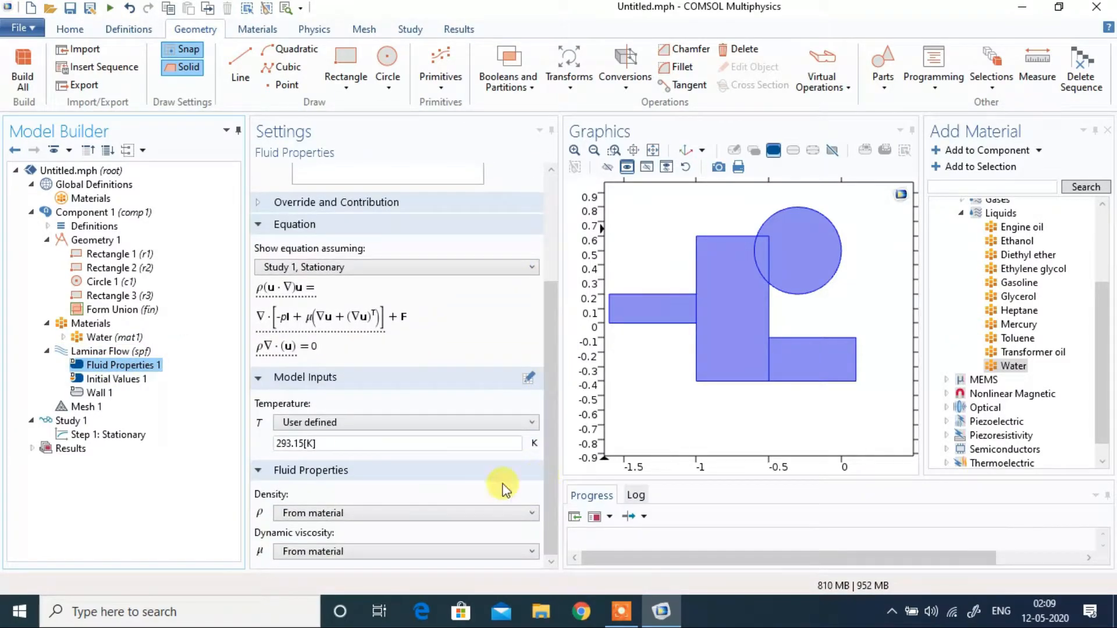
pyautogui.click(116, 379)
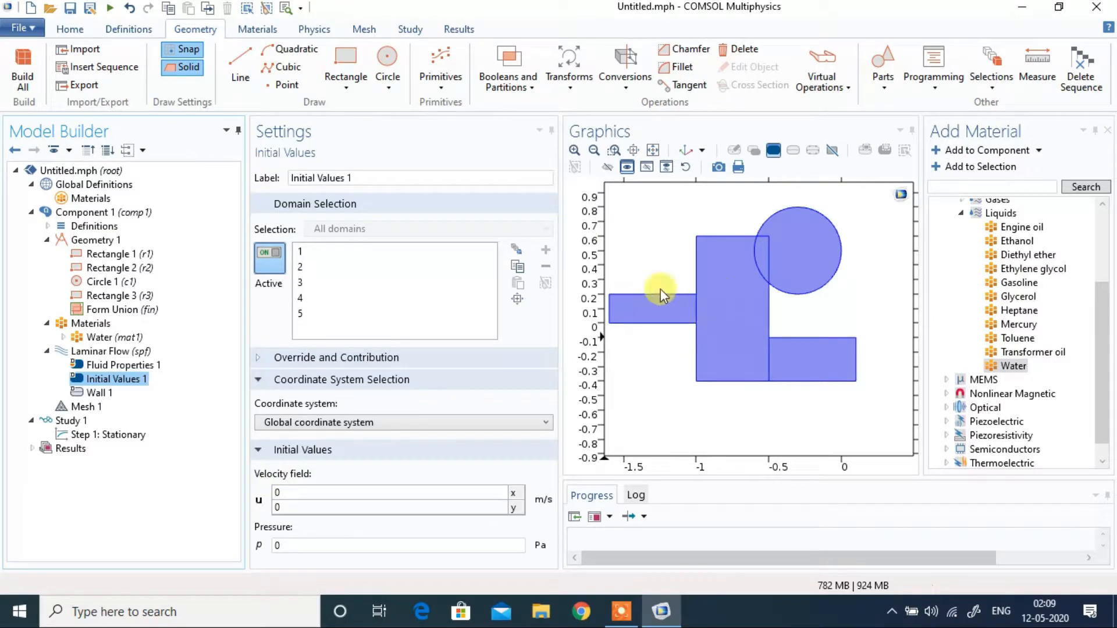
pyautogui.click(93, 394)
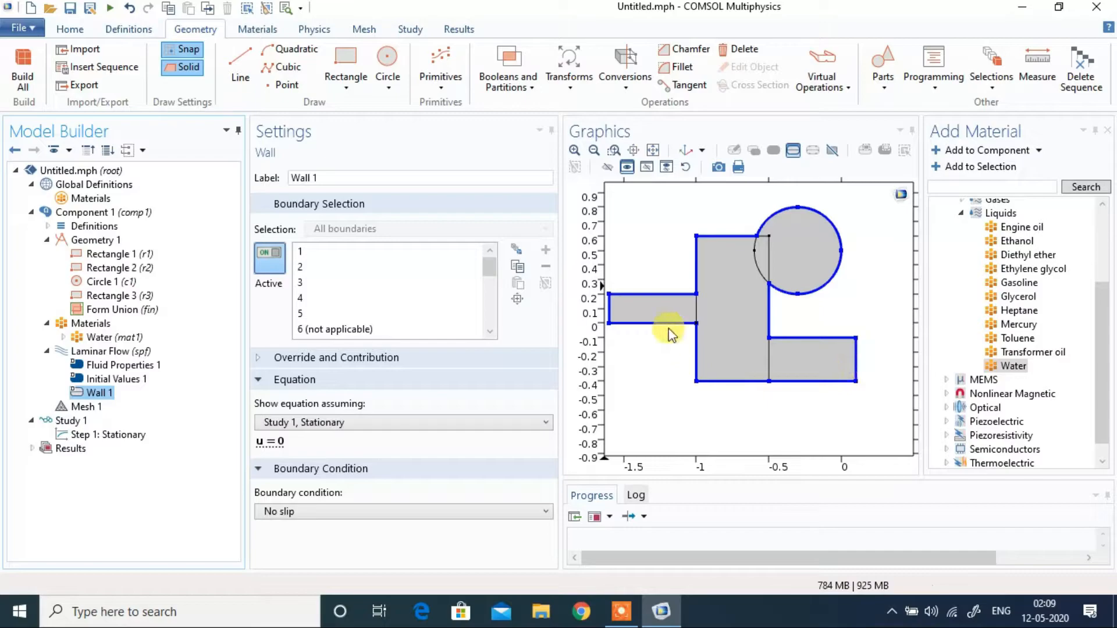
# Step: Add an Inlet to Laminar Flow on the narrow rectangle's end edge at x -1.6, with a normal inflow velocity of 0.001 m/s
pyautogui.rightClick(86, 351)
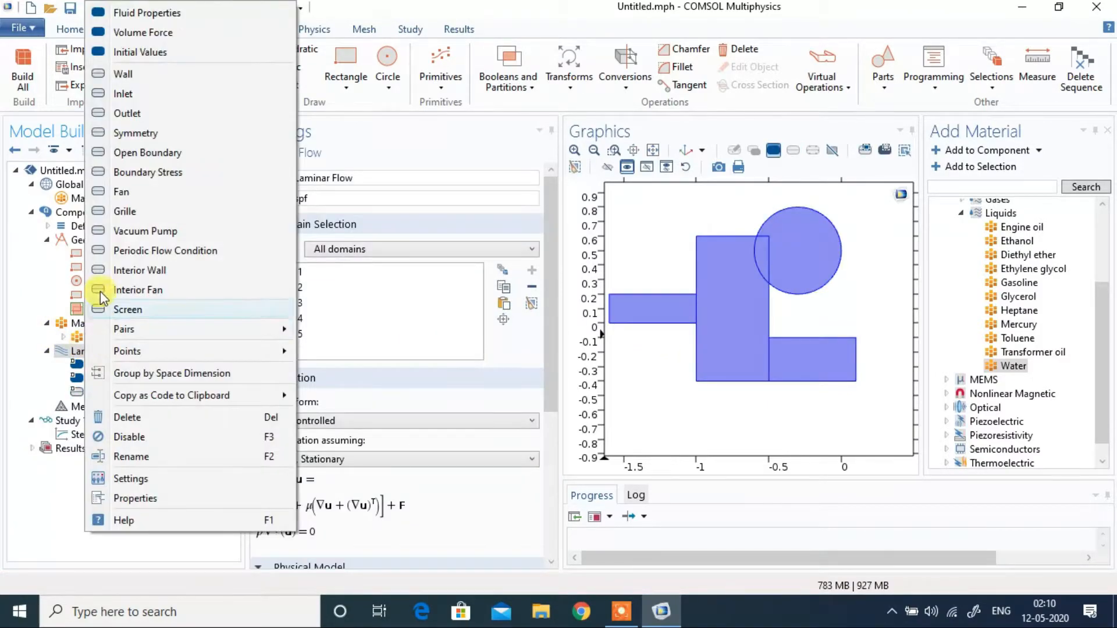
pyautogui.click(134, 96)
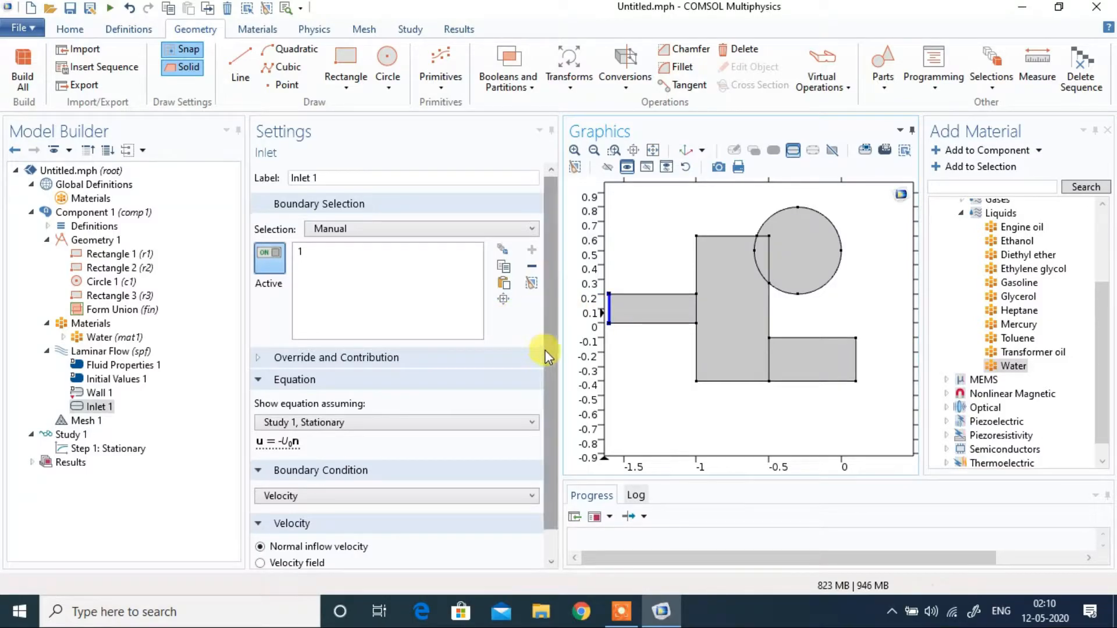
pyautogui.moveTo(544, 354); pyautogui.dragTo(541, 394)
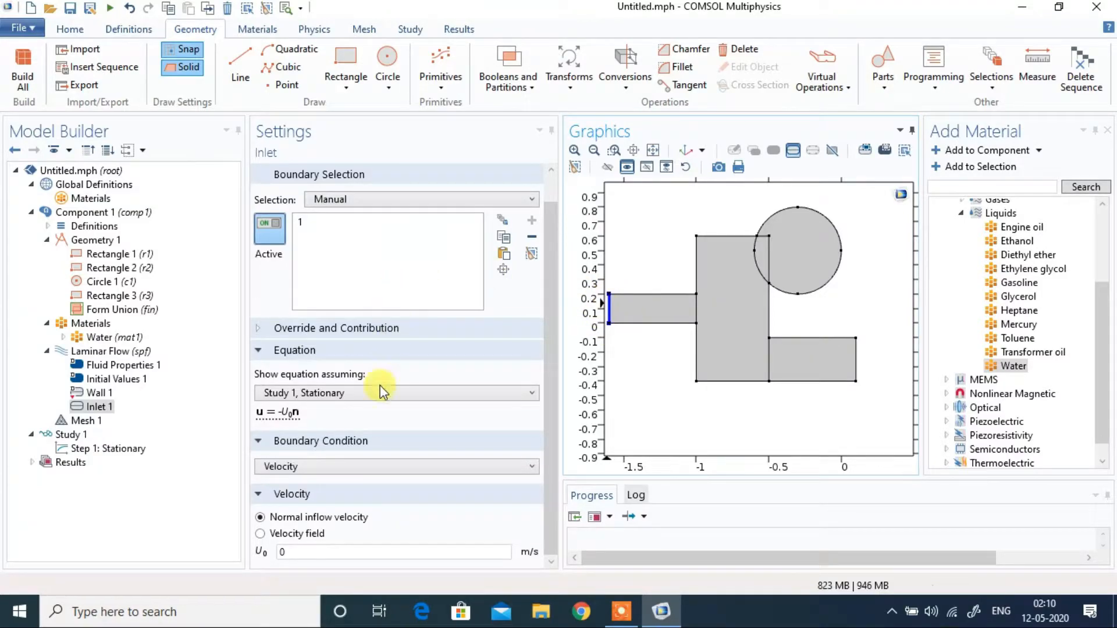
pyautogui.doubleClick(302, 552)
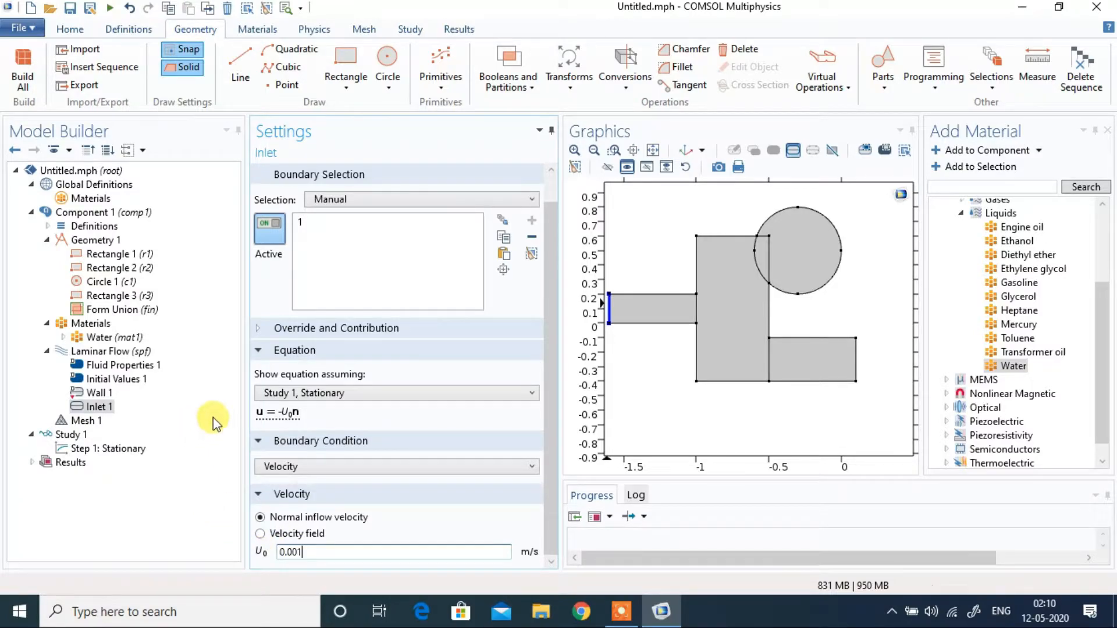
# Step: Add an Outlet to Laminar Flow on the lower rectangle's end edge at x 0.1 and the circle's upper-right arc
pyautogui.click(96, 351)
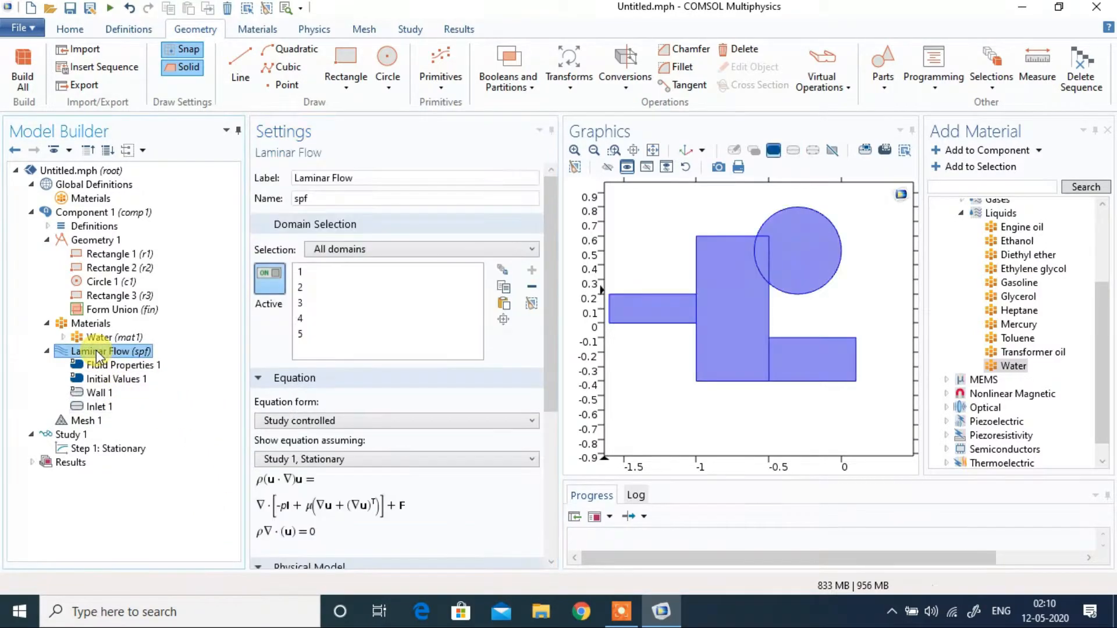
pyautogui.rightClick(101, 356)
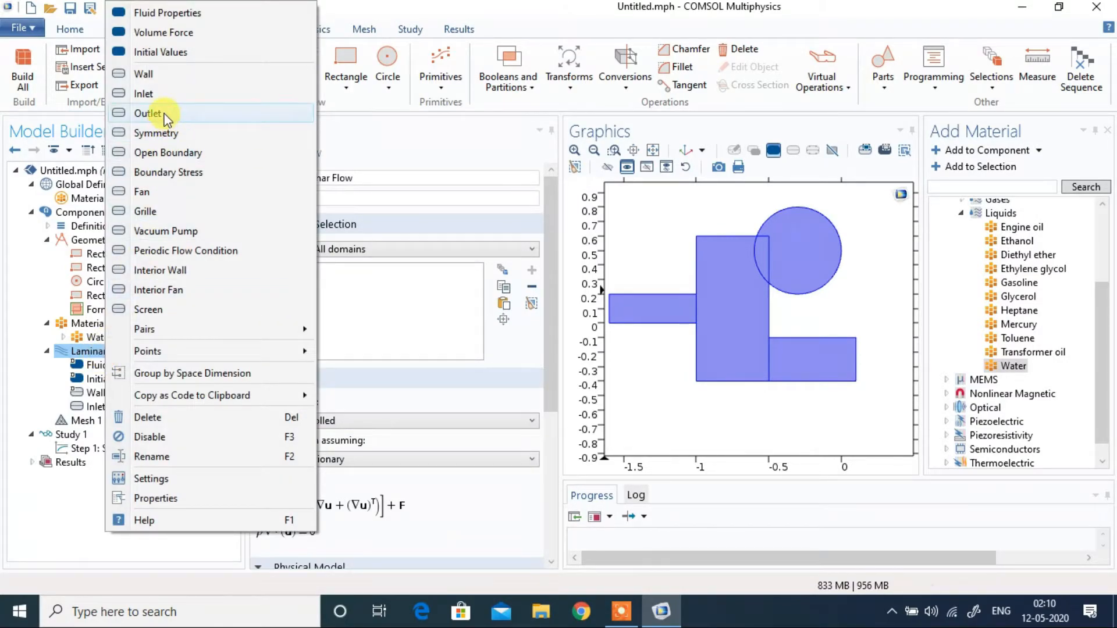
pyautogui.click(148, 114)
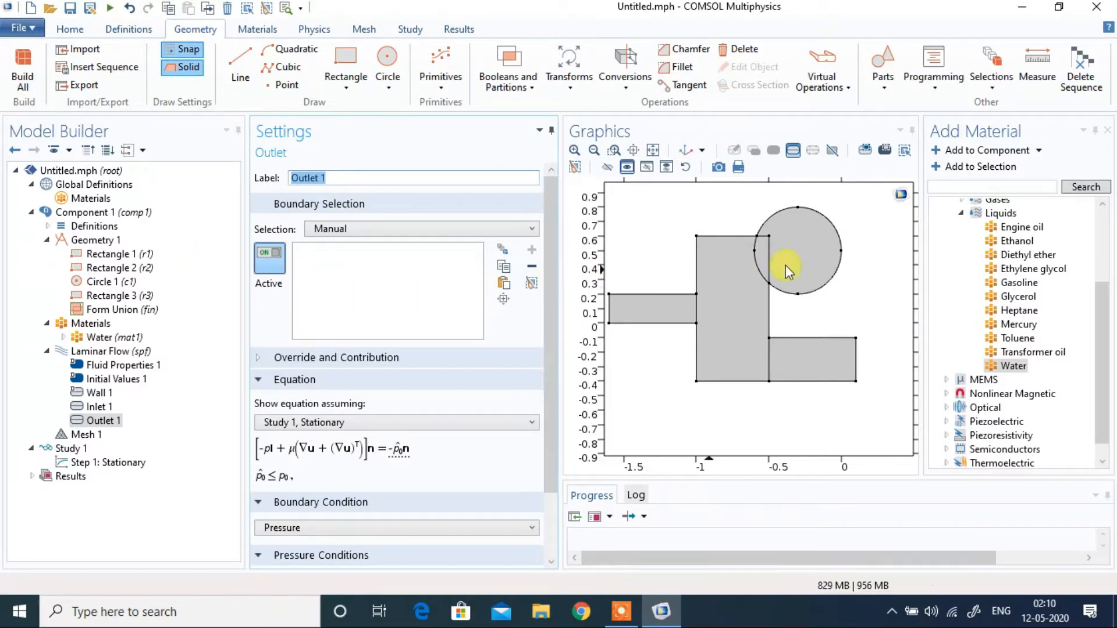
pyautogui.click(857, 359)
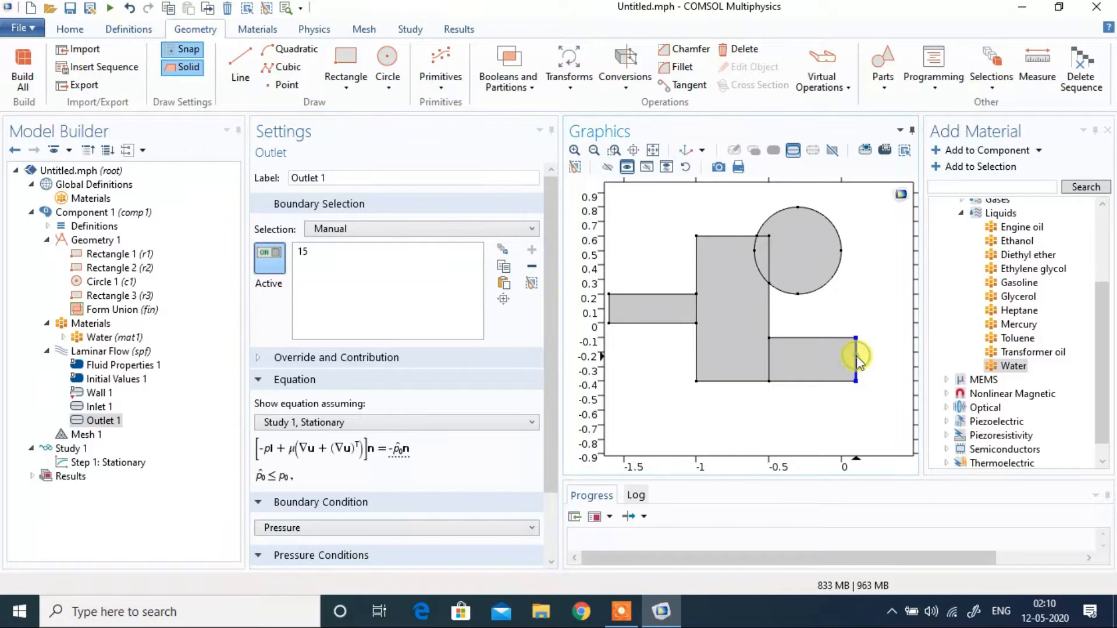
pyautogui.click(834, 228)
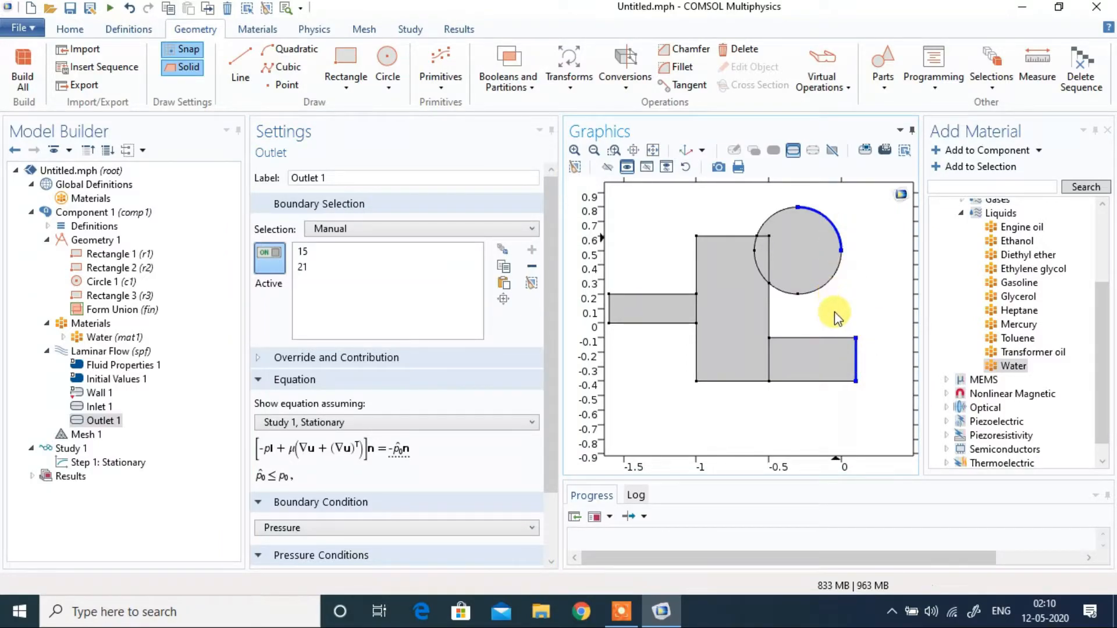
# Step: Collapse the outlet's equation display and choose Pressure as its boundary condition
pyautogui.scroll(-2, 553, 361)
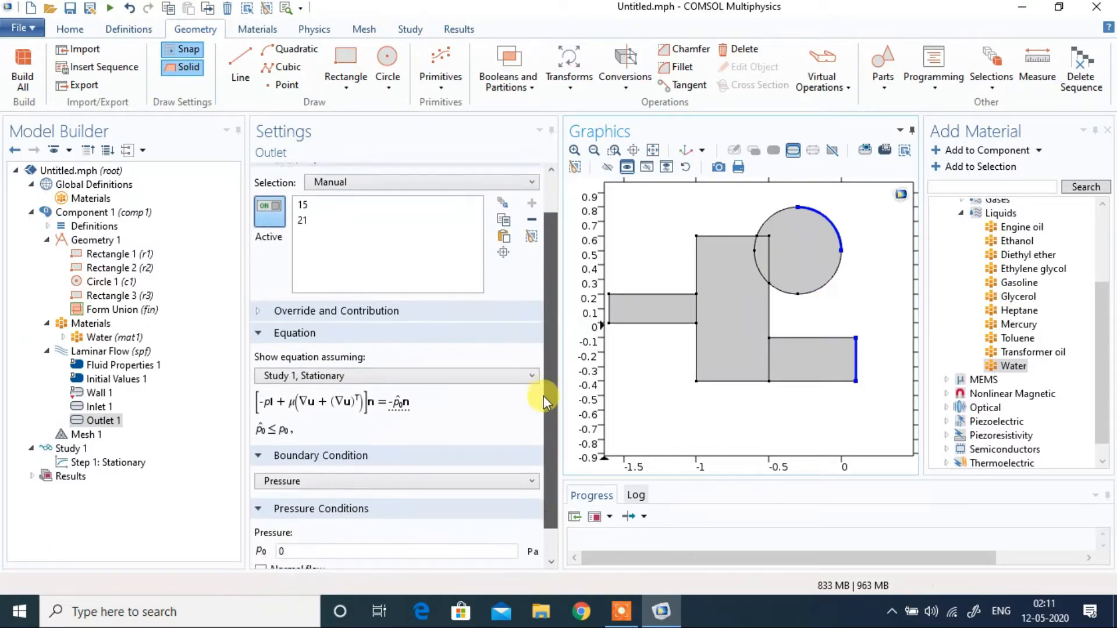
pyautogui.click(291, 330)
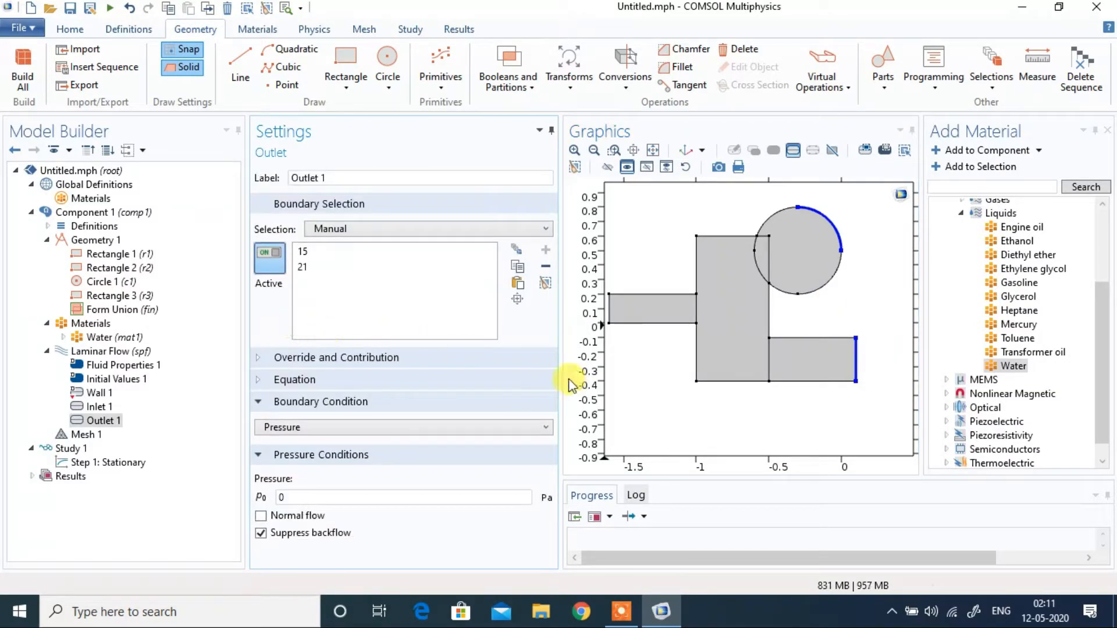
pyautogui.click(336, 428)
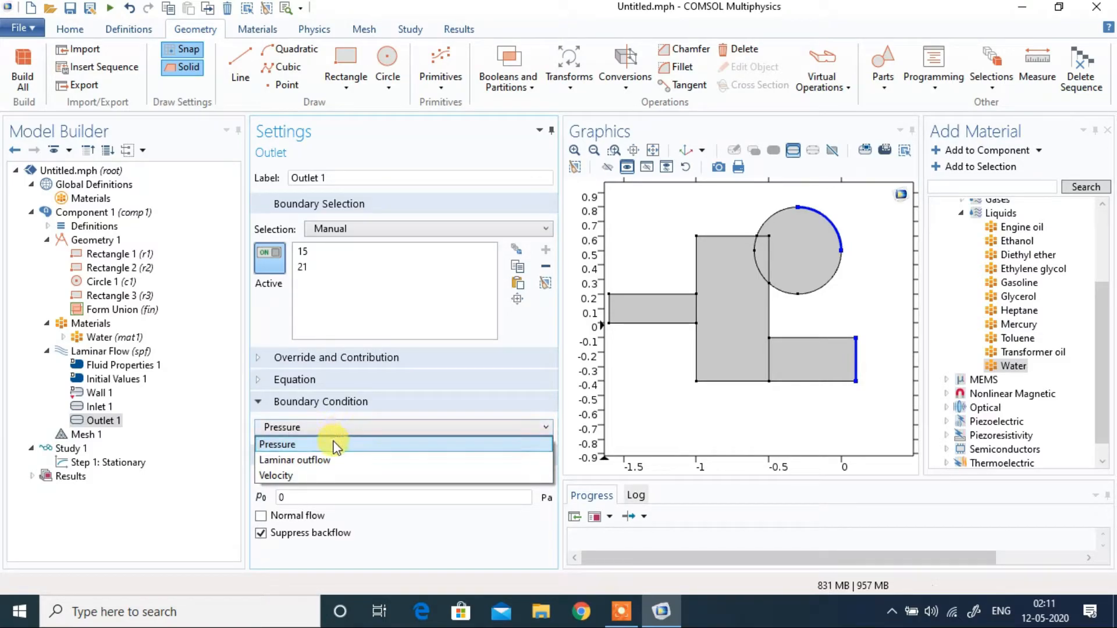
pyautogui.click(334, 443)
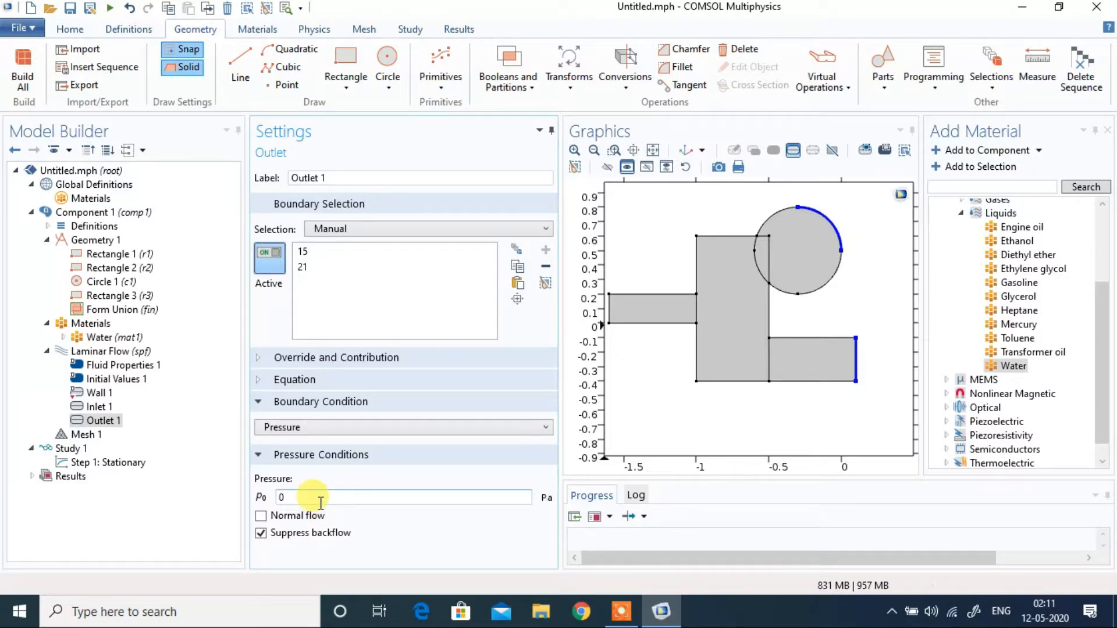
pyautogui.click(118, 446)
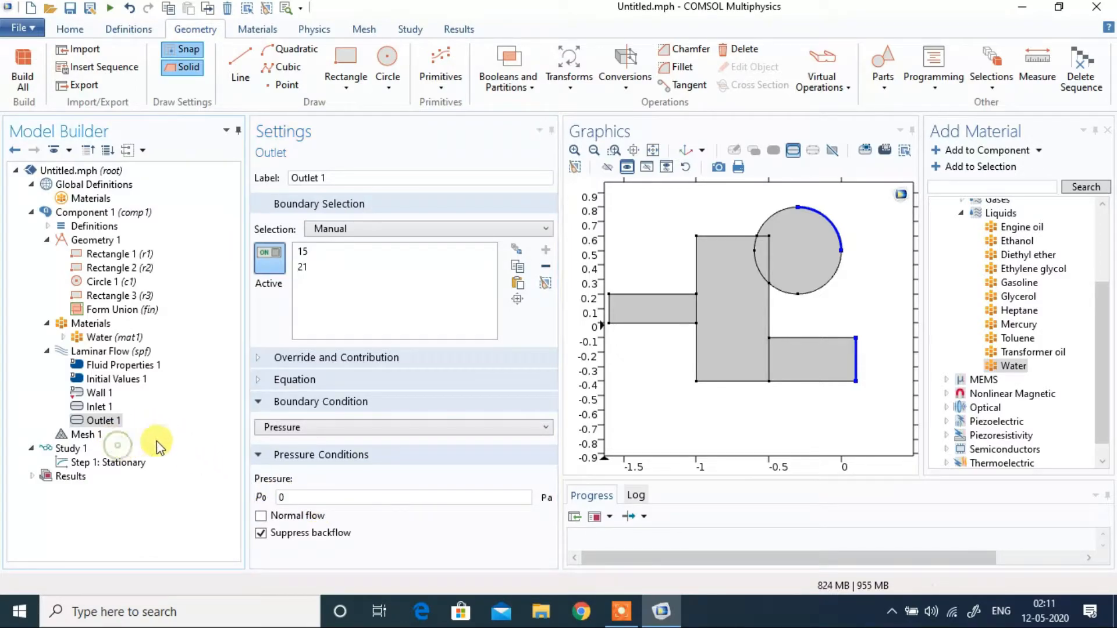
# Step: Compute the stationary Study 1
pyautogui.click(64, 450)
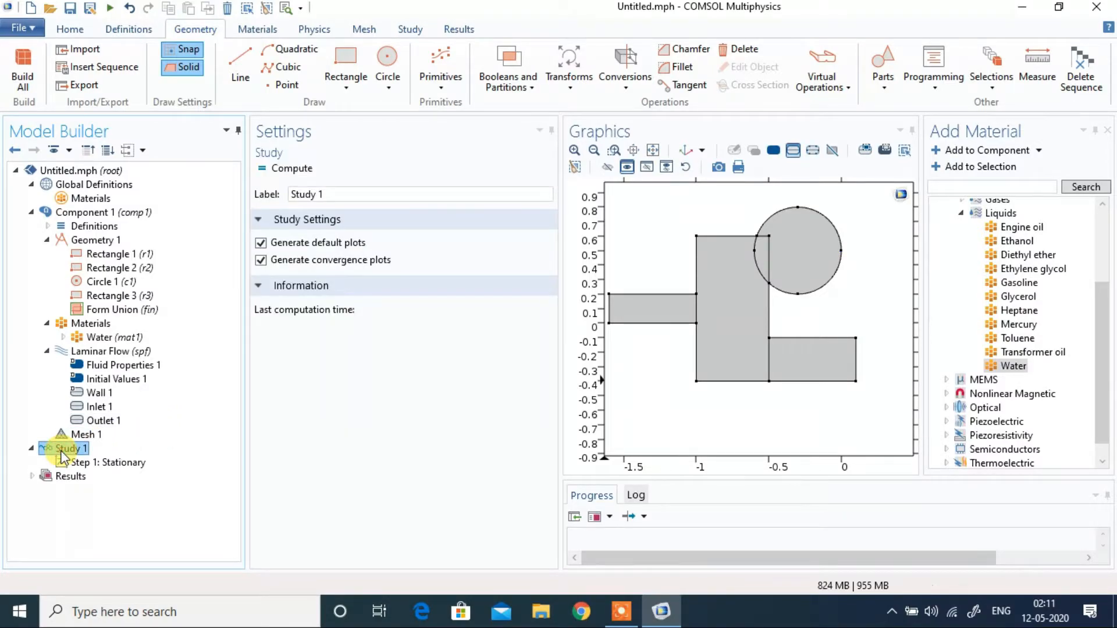
pyautogui.rightClick(64, 455)
pyautogui.click(121, 128)
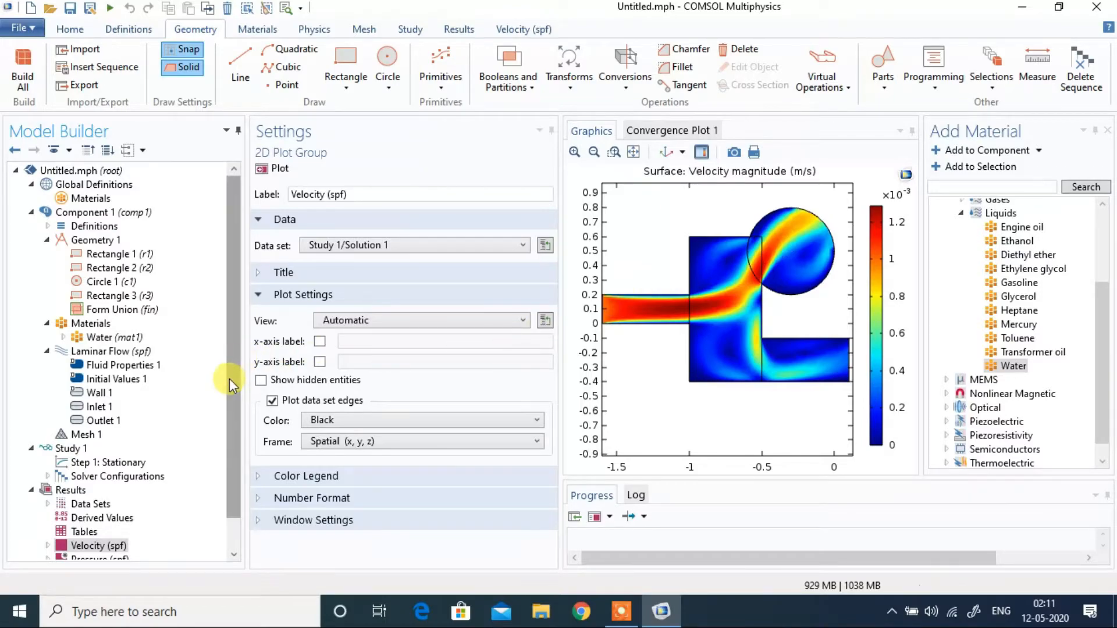
# Step: Add a Streamline plot to the Velocity results, positioned on selected boundaries and starting from the inlet edge at x -1.6
pyautogui.moveTo(229, 379); pyautogui.dragTo(232, 444)
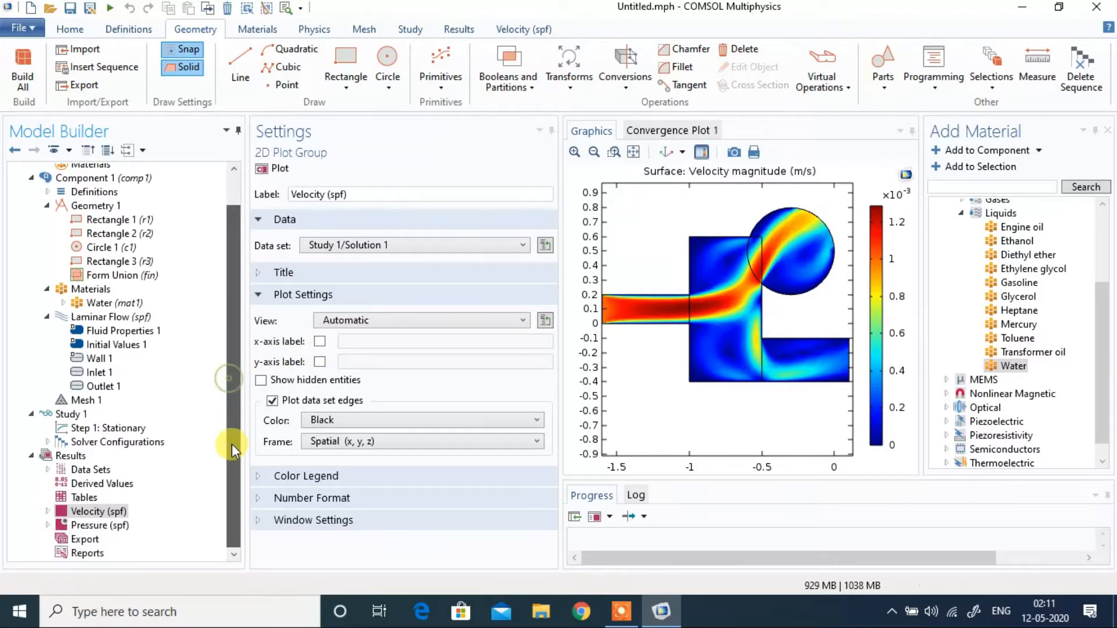
pyautogui.rightClick(95, 508)
pyautogui.click(171, 529)
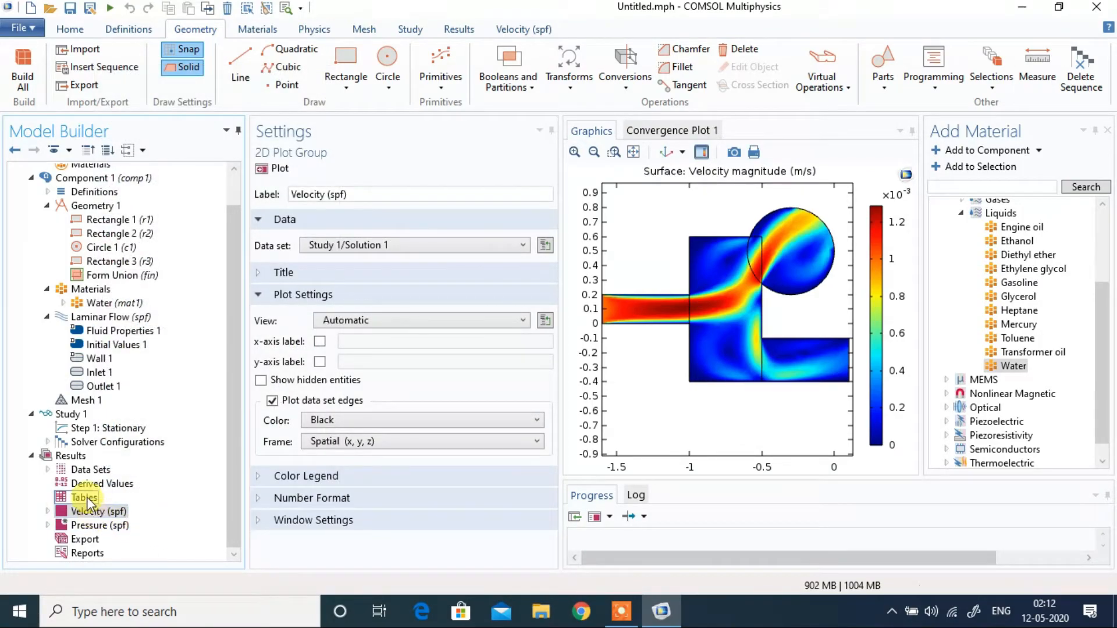
pyautogui.rightClick(84, 515)
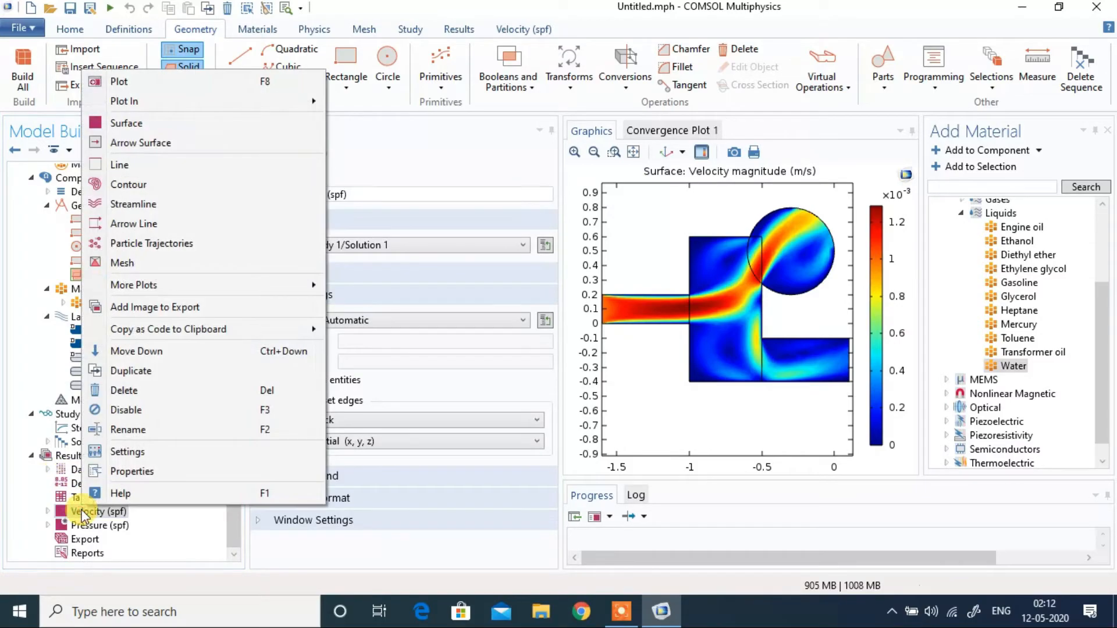
pyautogui.click(153, 204)
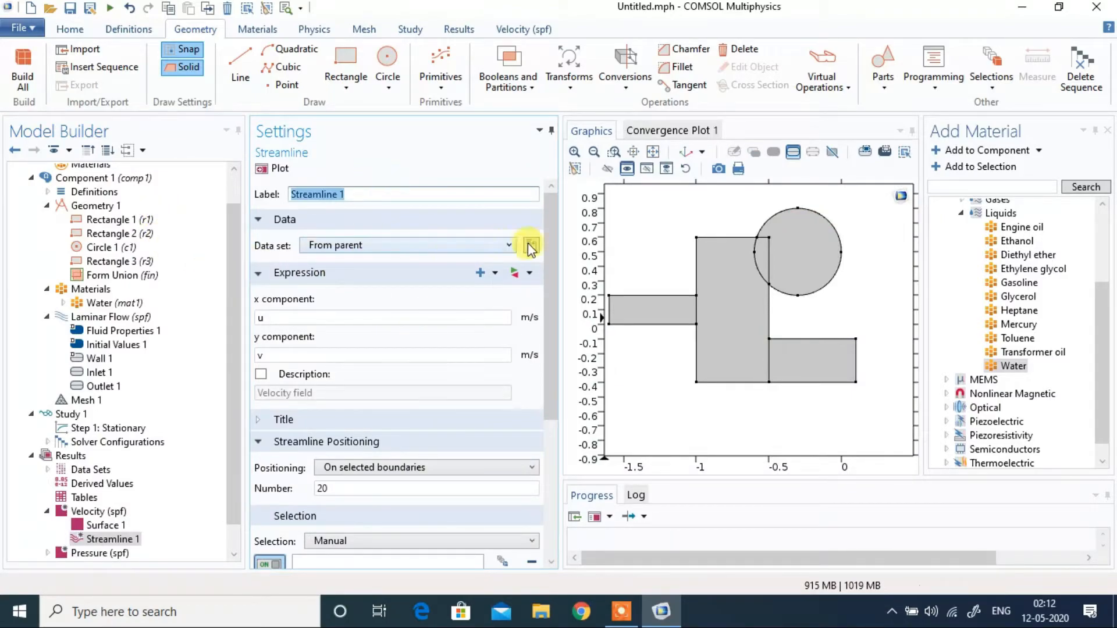
pyautogui.moveTo(551, 248); pyautogui.dragTo(546, 352)
pyautogui.click(466, 292)
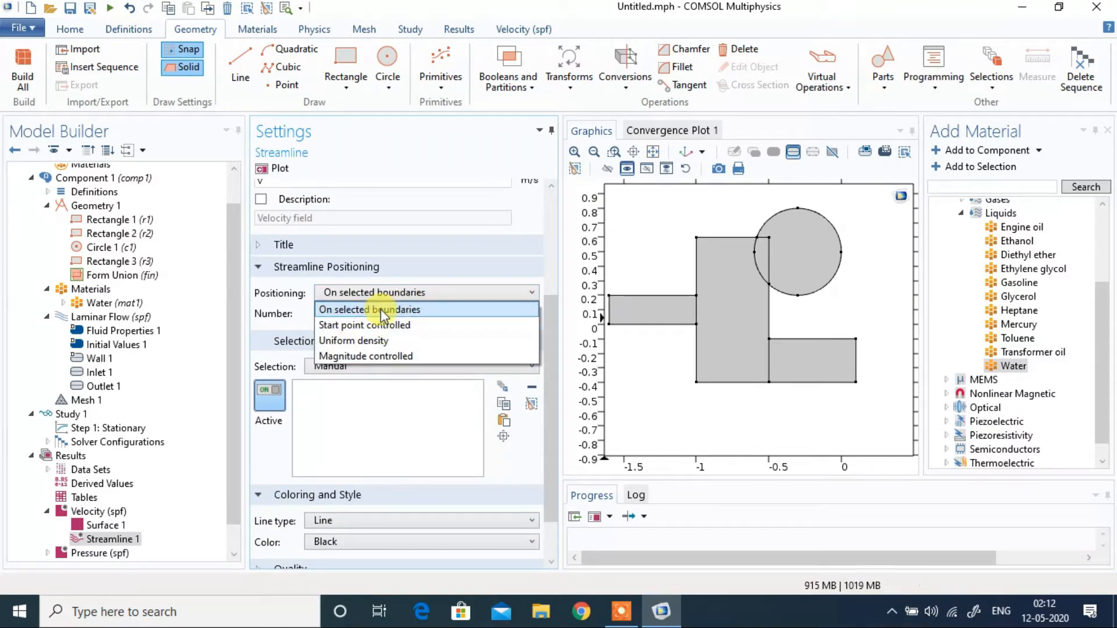
pyautogui.click(381, 309)
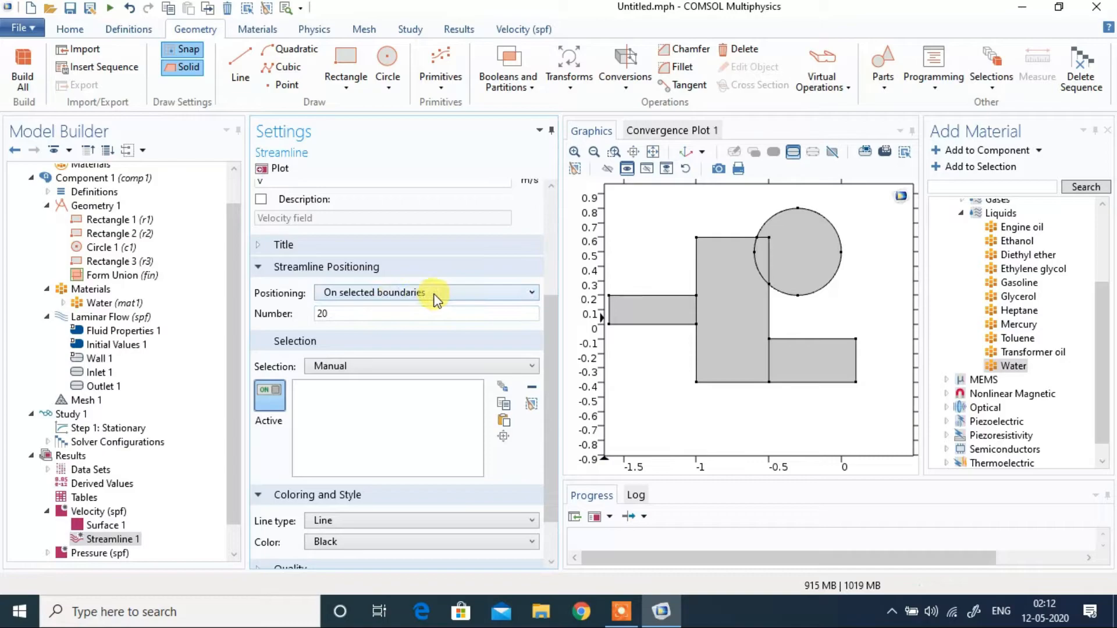
pyautogui.click(609, 307)
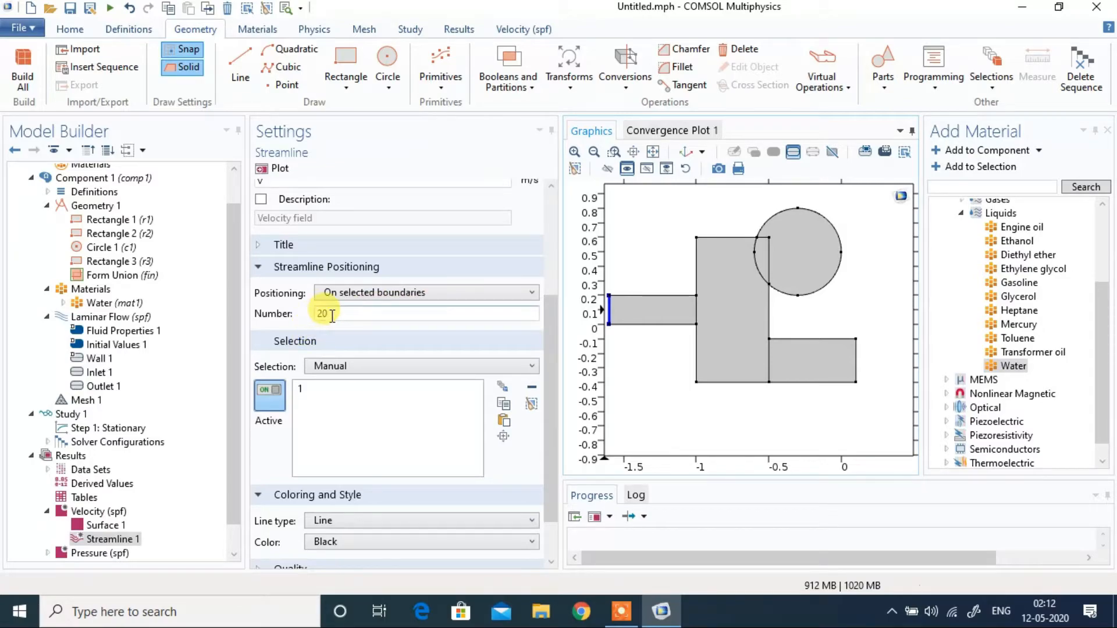
# Step: Plot the streamlines over the velocity surface with line type Line and color Black
pyautogui.moveTo(551, 344); pyautogui.dragTo(549, 382)
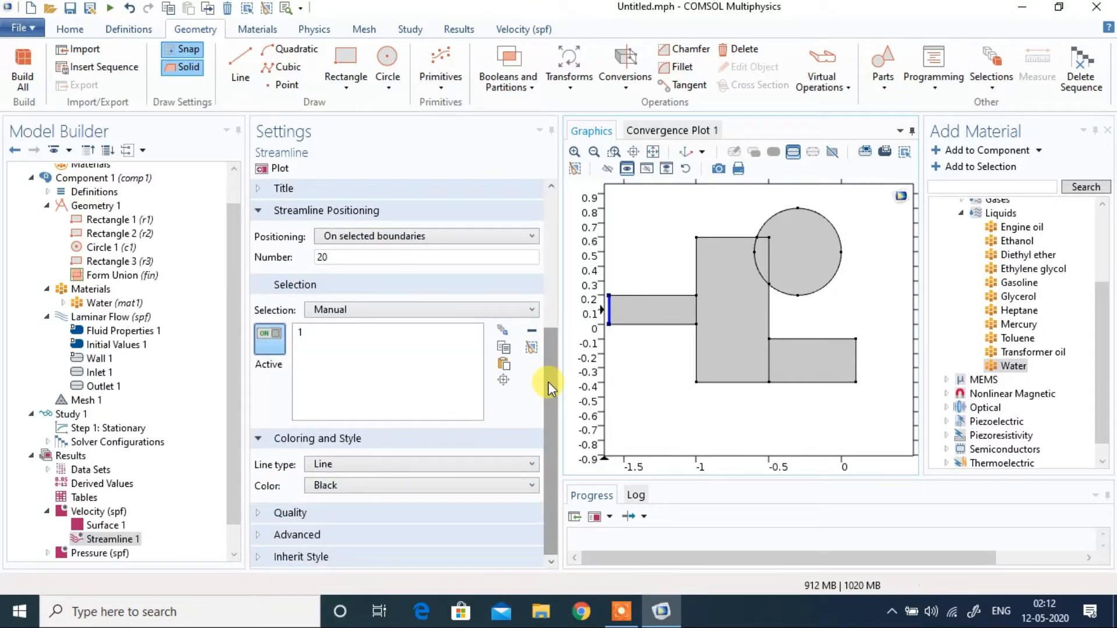
pyautogui.click(376, 458)
pyautogui.click(368, 474)
pyautogui.click(364, 483)
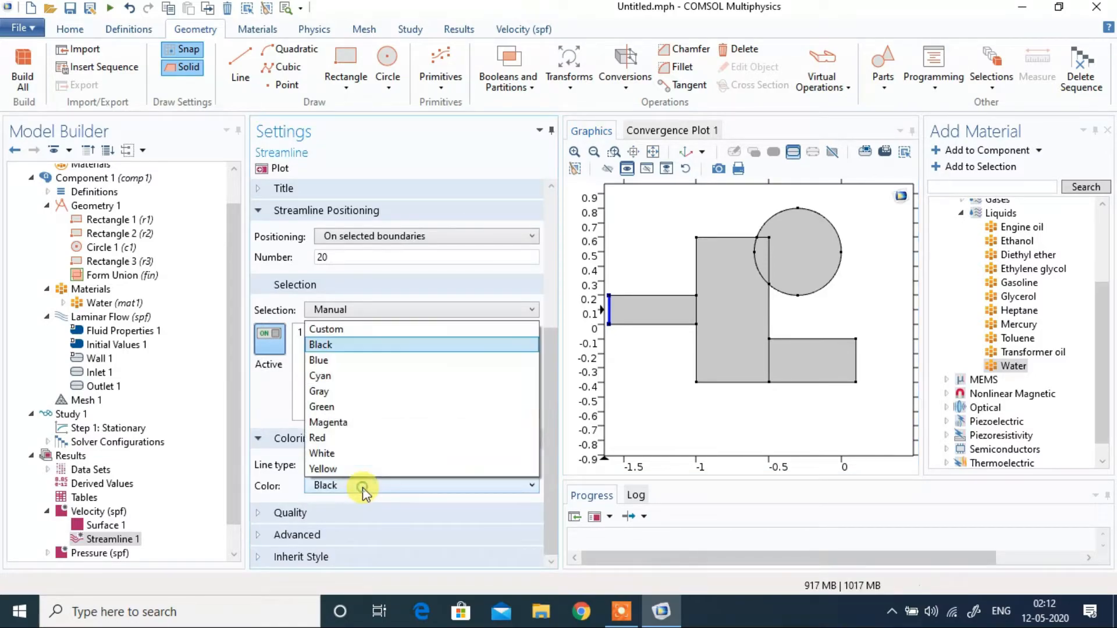
pyautogui.click(362, 487)
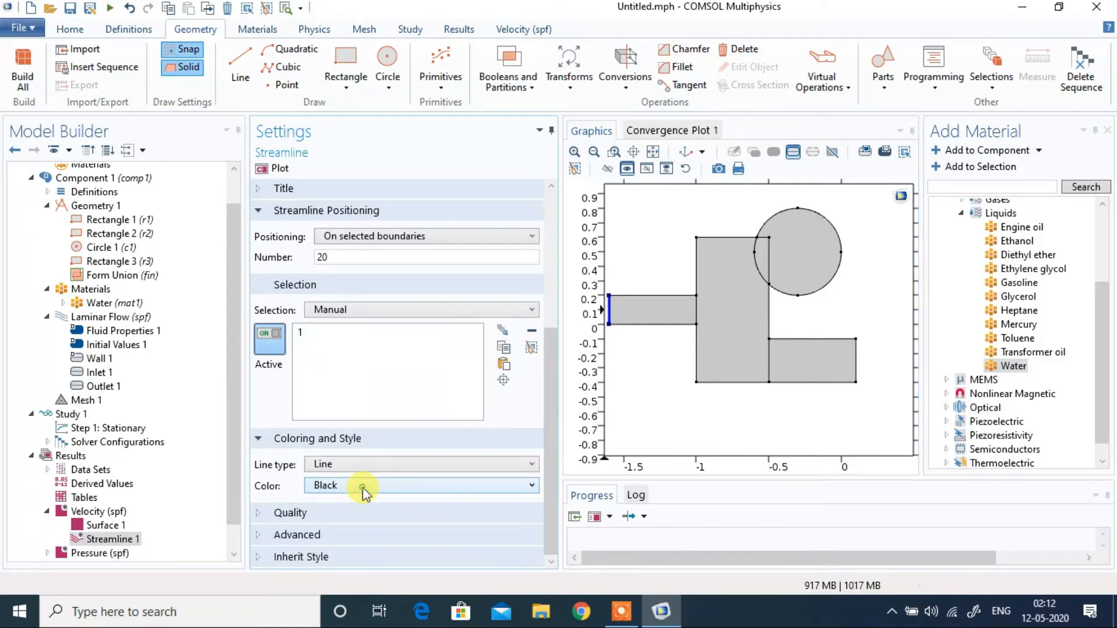
pyautogui.click(280, 170)
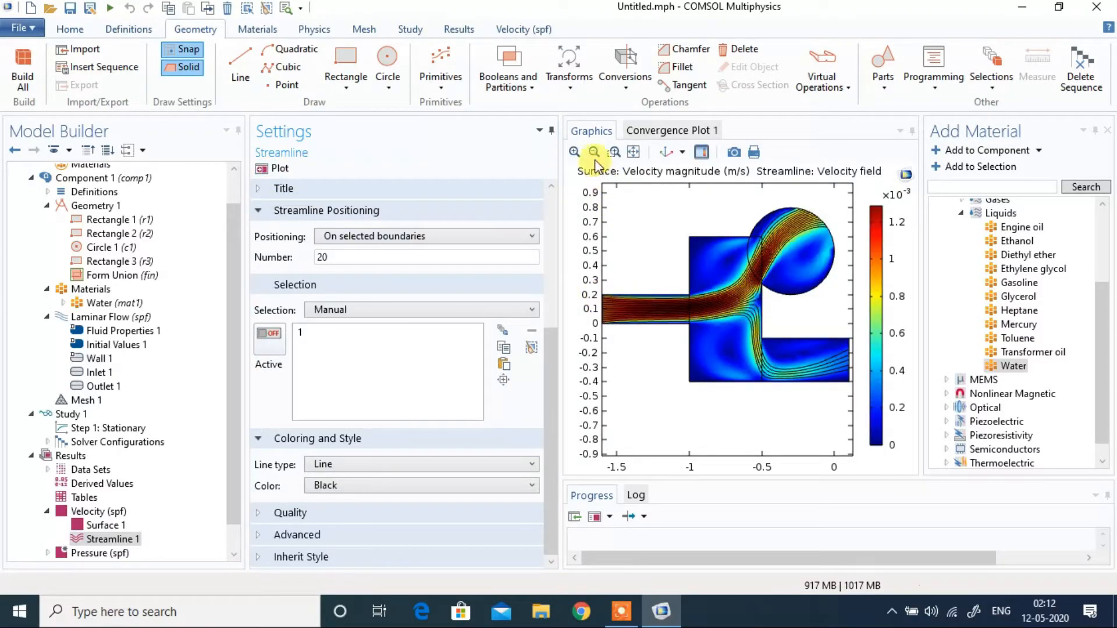
# Step: Examine the streamlines close up where the flow turns into the lower outlet rectangle, and return to the full plot
pyautogui.click(613, 151)
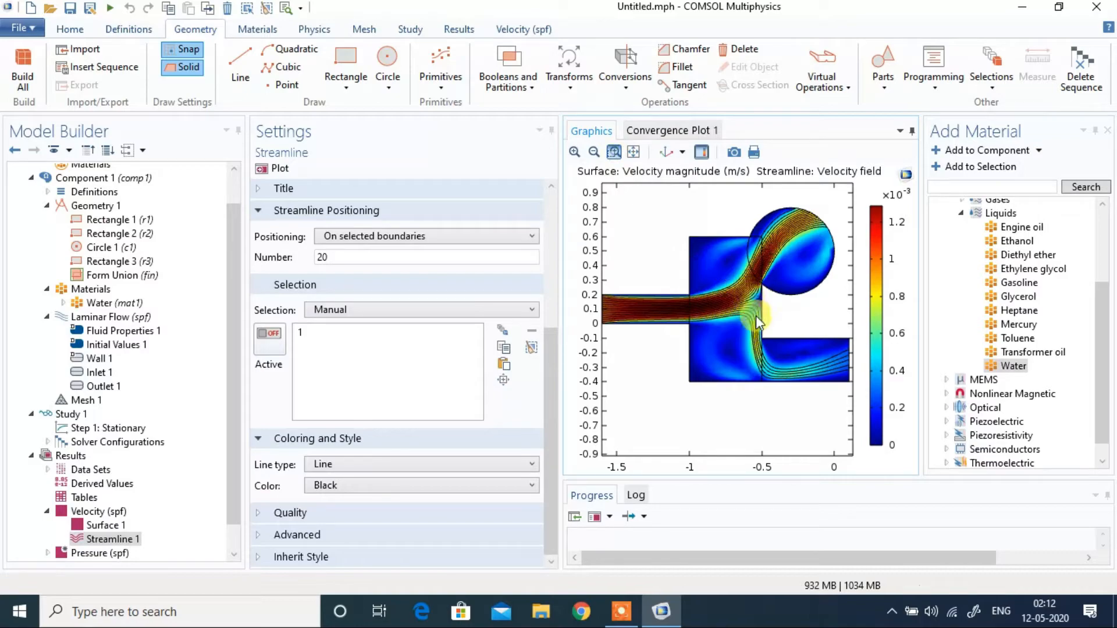
pyautogui.moveTo(750, 333); pyautogui.dragTo(777, 364)
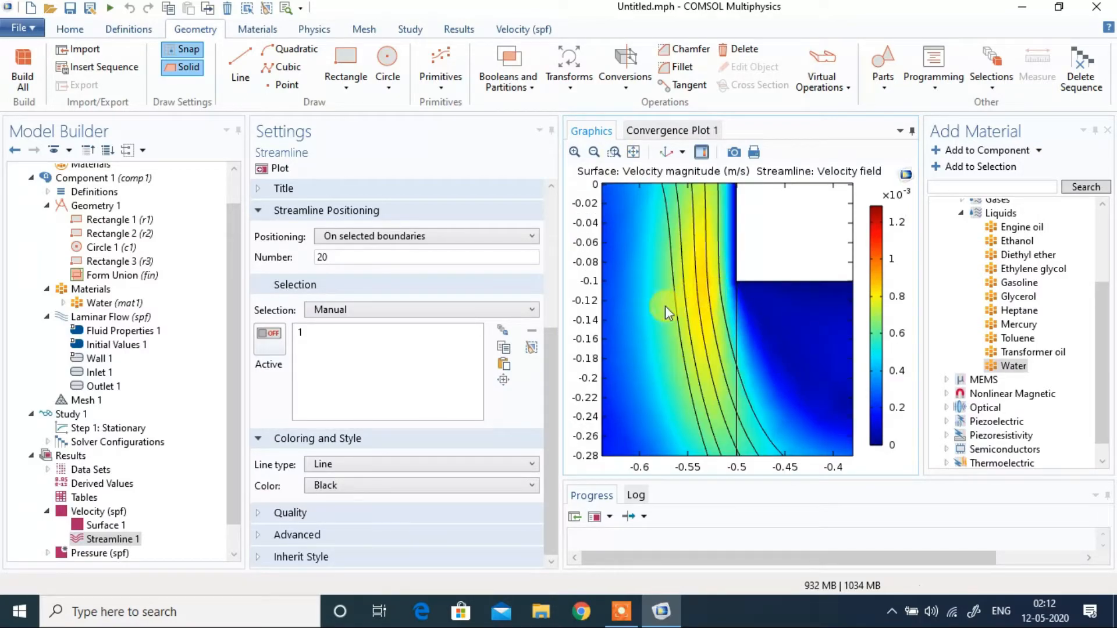
pyautogui.click(634, 152)
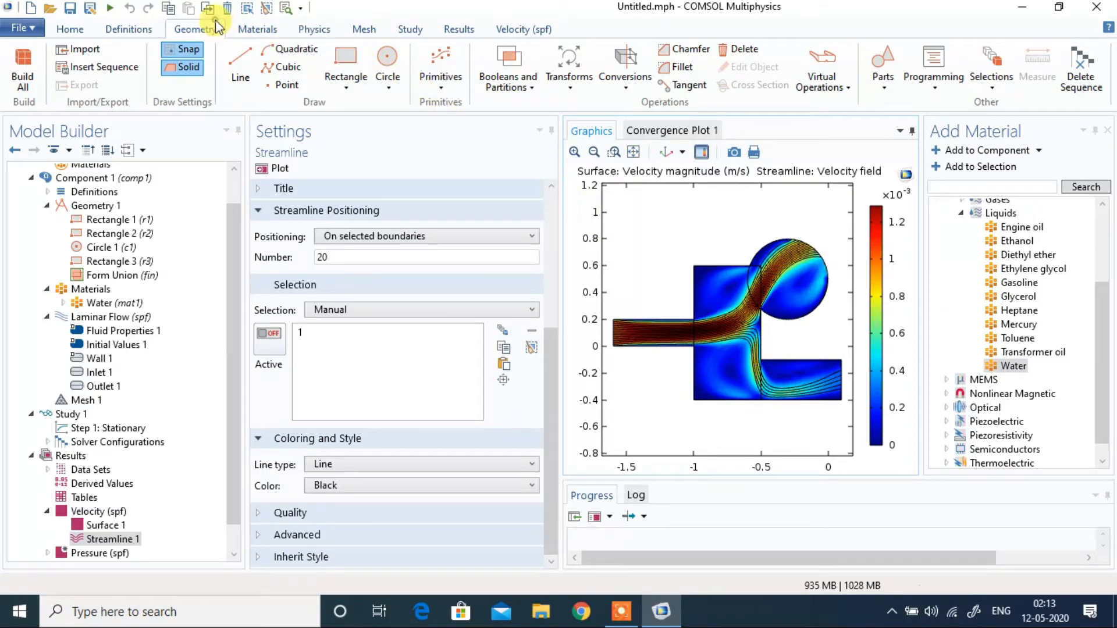
# Step: Draw a rectangle about 0.7 by 0.2 m across the top of the circle, with its corner at about x -0.6, y 0.6
pyautogui.click(348, 68)
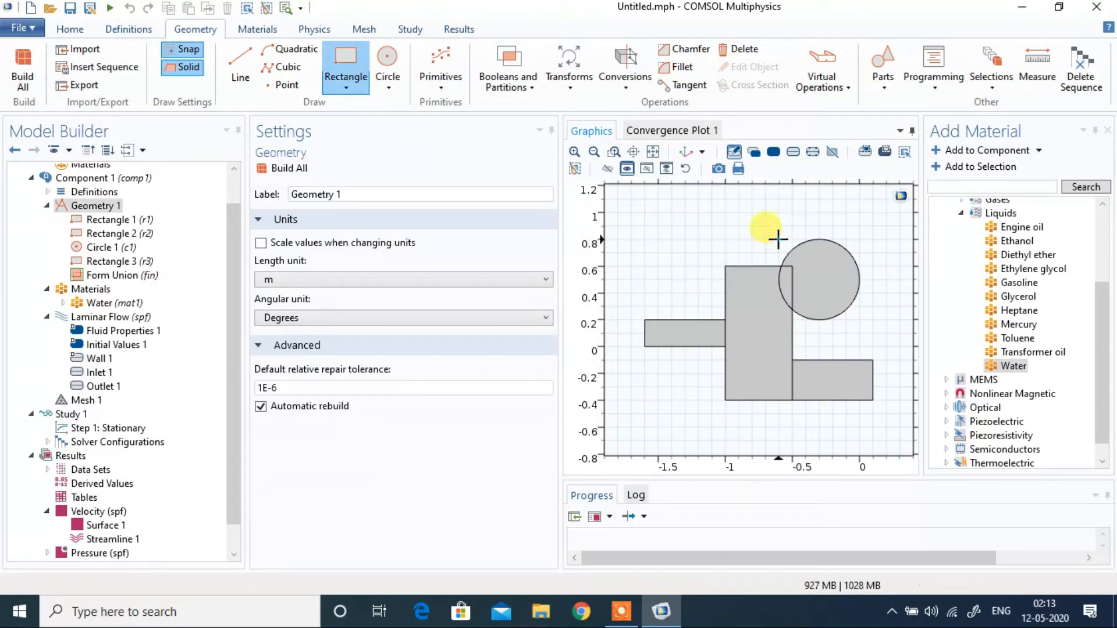
pyautogui.moveTo(779, 239)
pyautogui.mouseDown()
pyautogui.moveTo(803, 257)
pyautogui.moveTo(876, 270)
pyautogui.mouseUp()
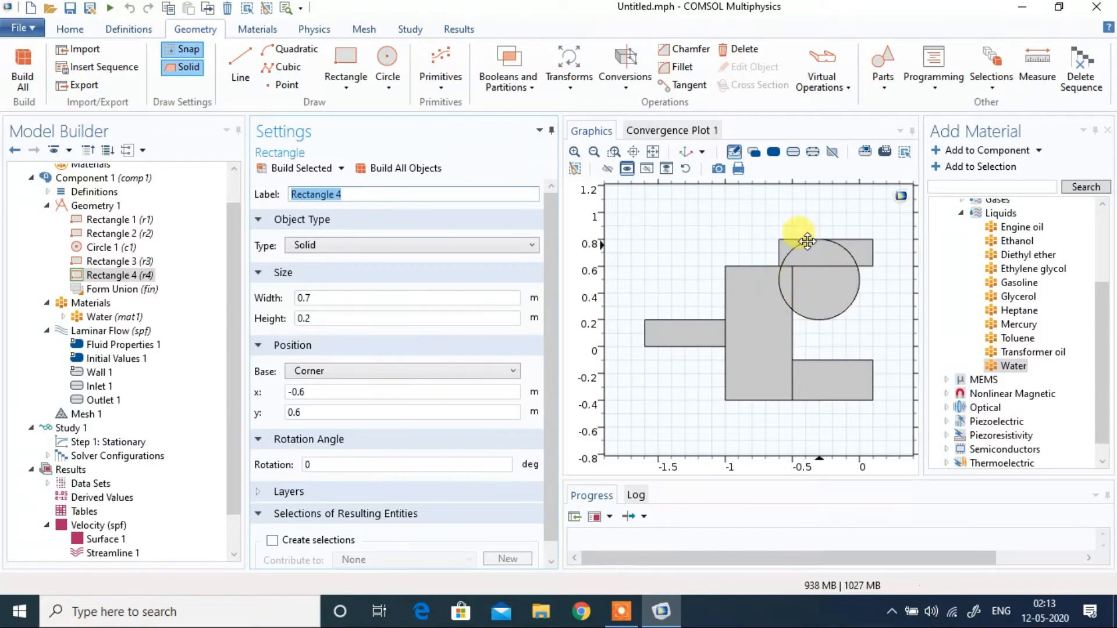
# Step: Create a Difference operation with the circle and the three original rectangles (r1, r2, c1, r3) as the objects to add
pyautogui.click(525, 80)
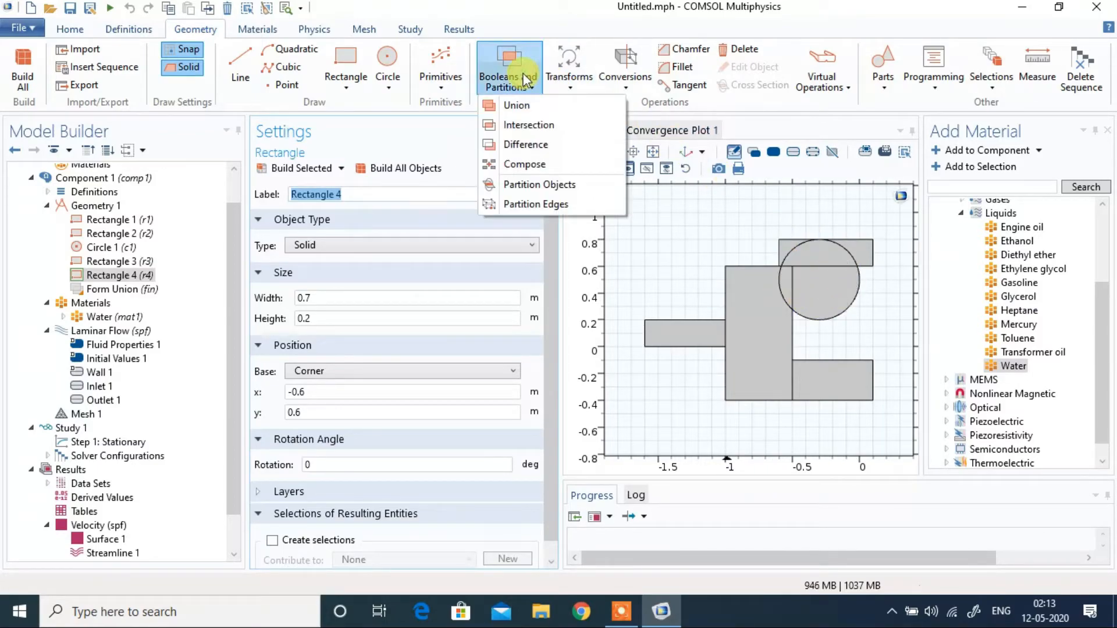
pyautogui.click(538, 144)
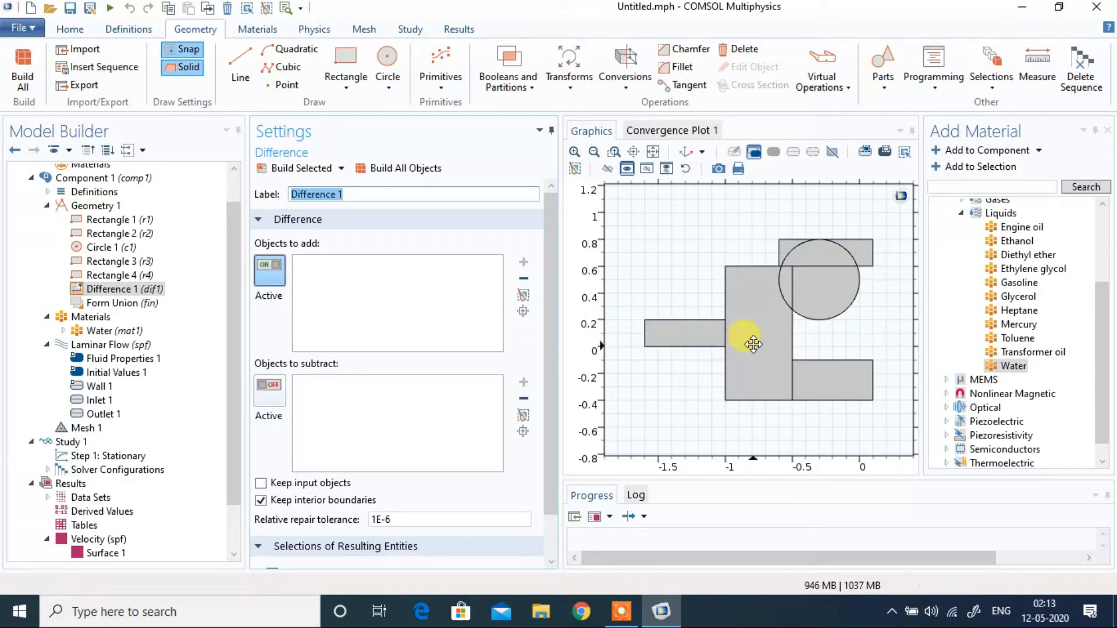
pyautogui.click(811, 265)
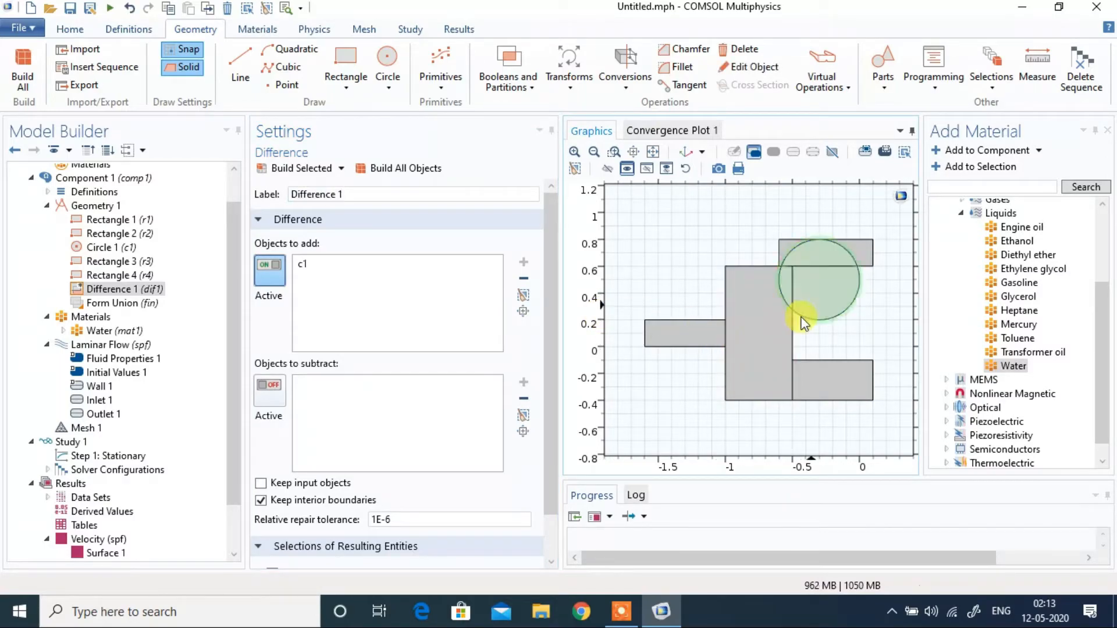
pyautogui.click(735, 336)
pyautogui.click(690, 330)
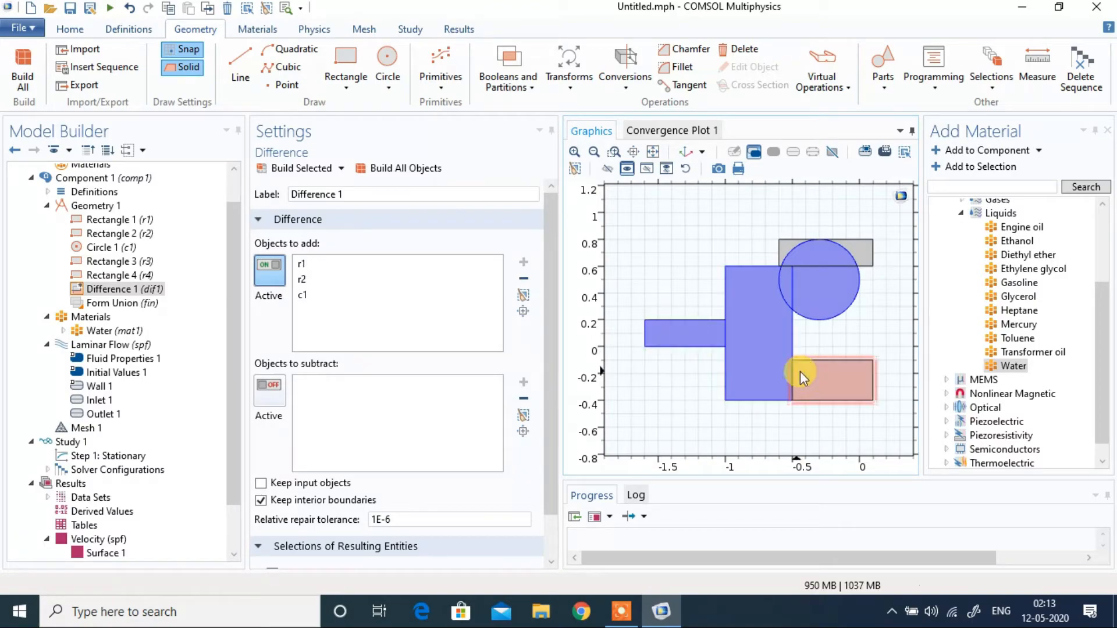
pyautogui.click(814, 378)
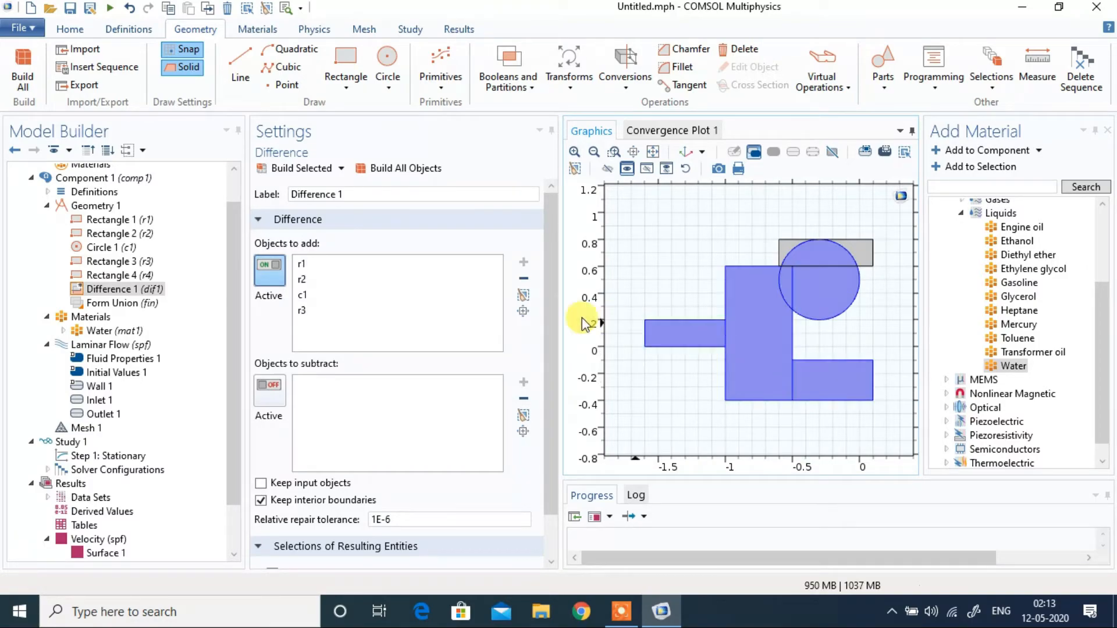
# Step: Subtract the rectangle across the top of the circle (r4) in the Difference operation and build all objects
pyautogui.scroll(-2, 547, 291)
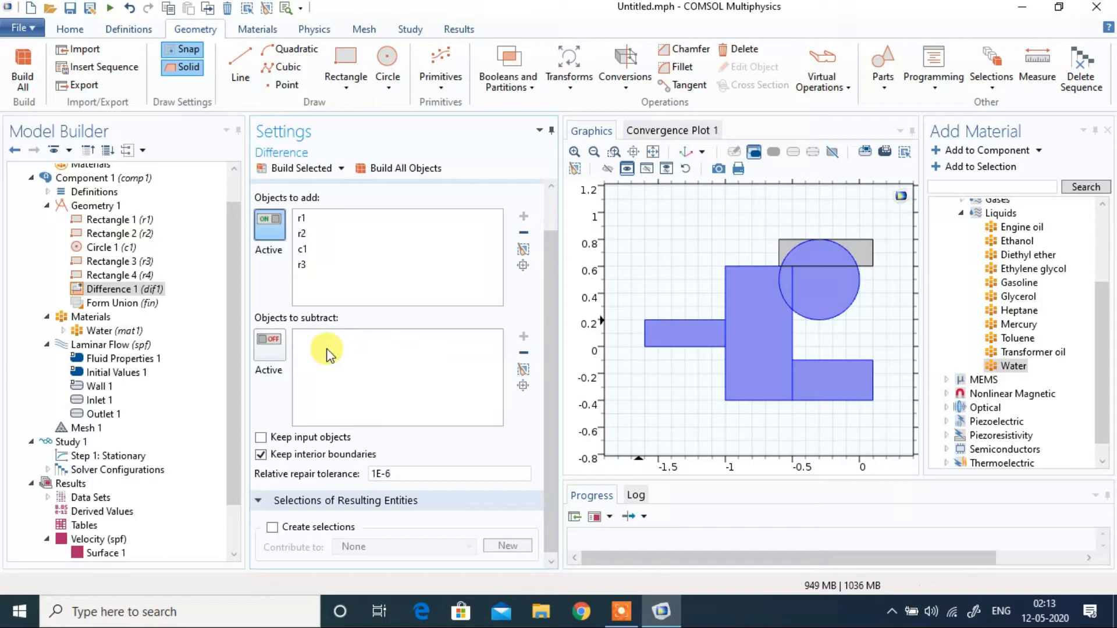
pyautogui.click(267, 345)
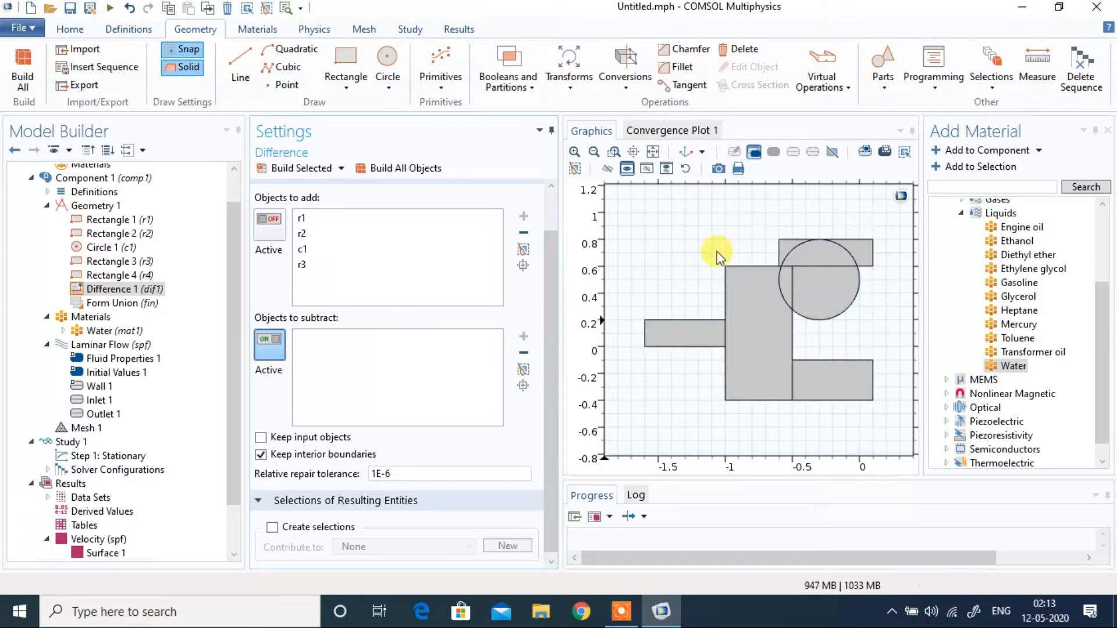
pyautogui.click(860, 244)
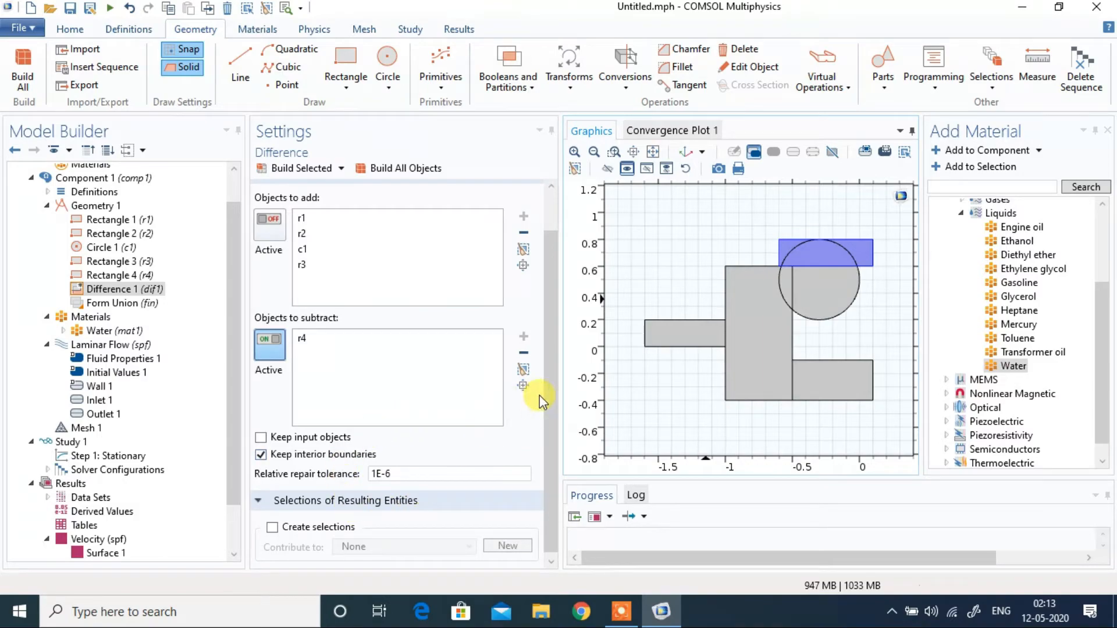
pyautogui.scroll(2, 524, 378)
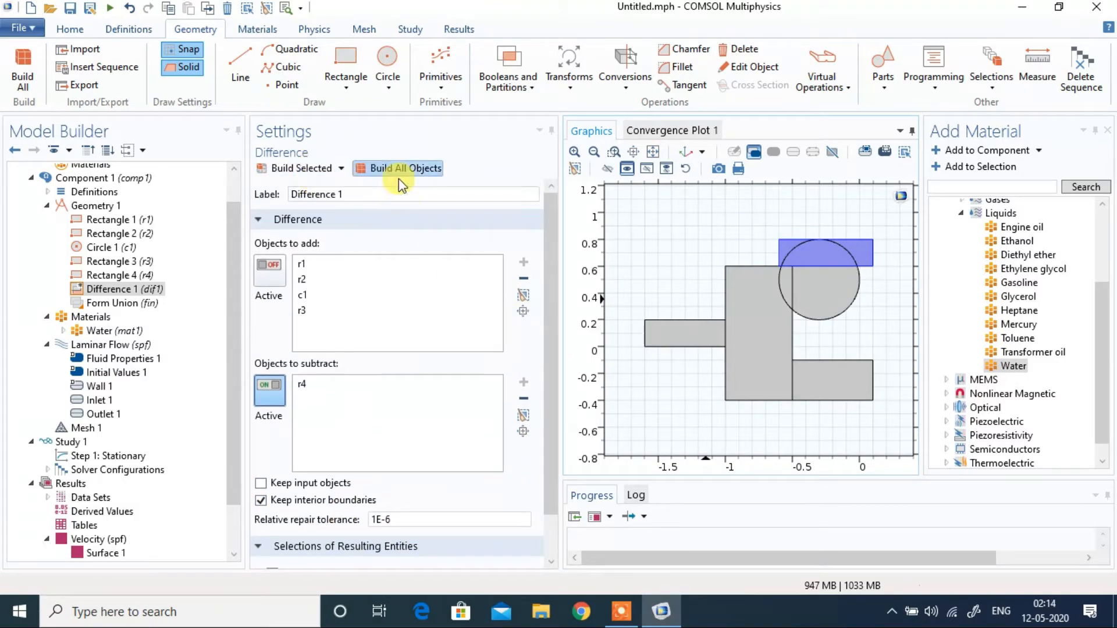
pyautogui.click(381, 172)
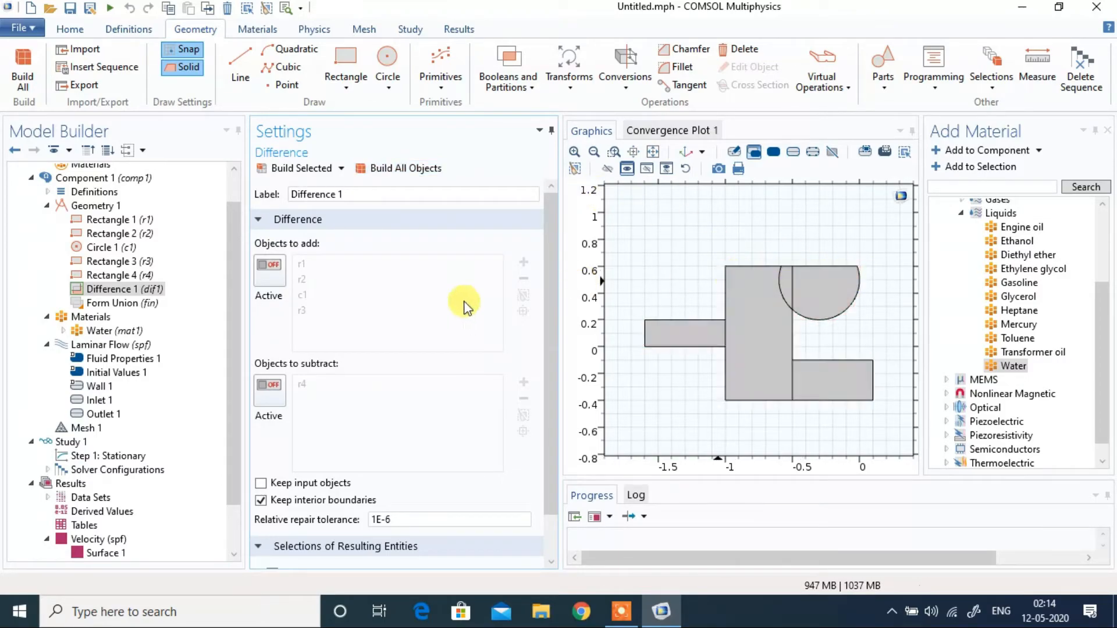
# Step: Compute Study 1 for the cut geometry
pyautogui.scroll(-2, 234, 360)
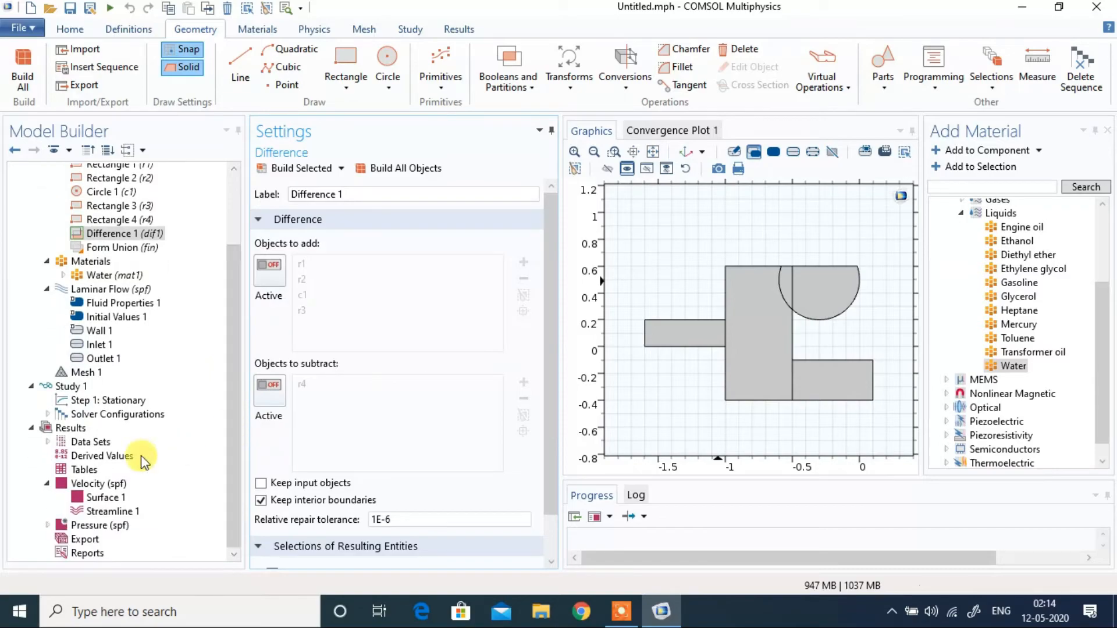
pyautogui.click(68, 386)
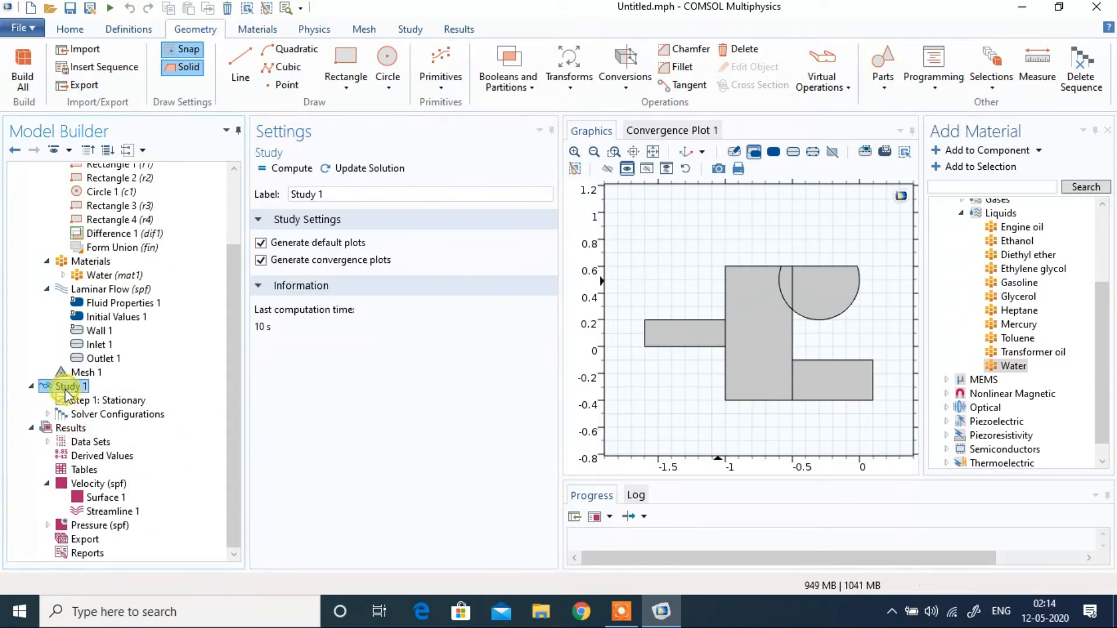
pyautogui.rightClick(67, 391)
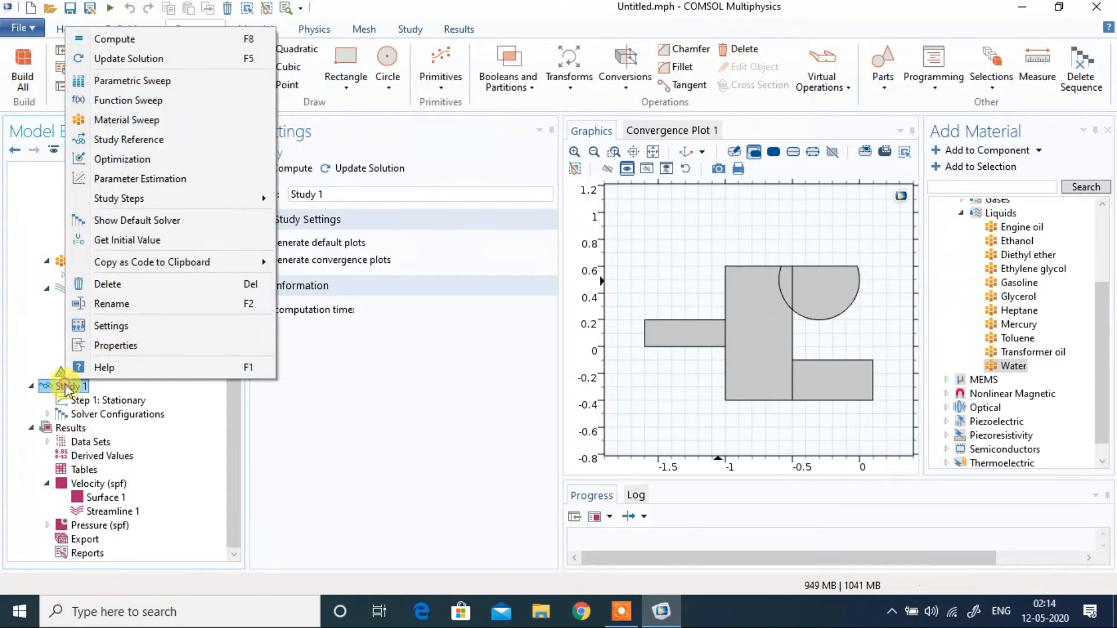
pyautogui.click(151, 38)
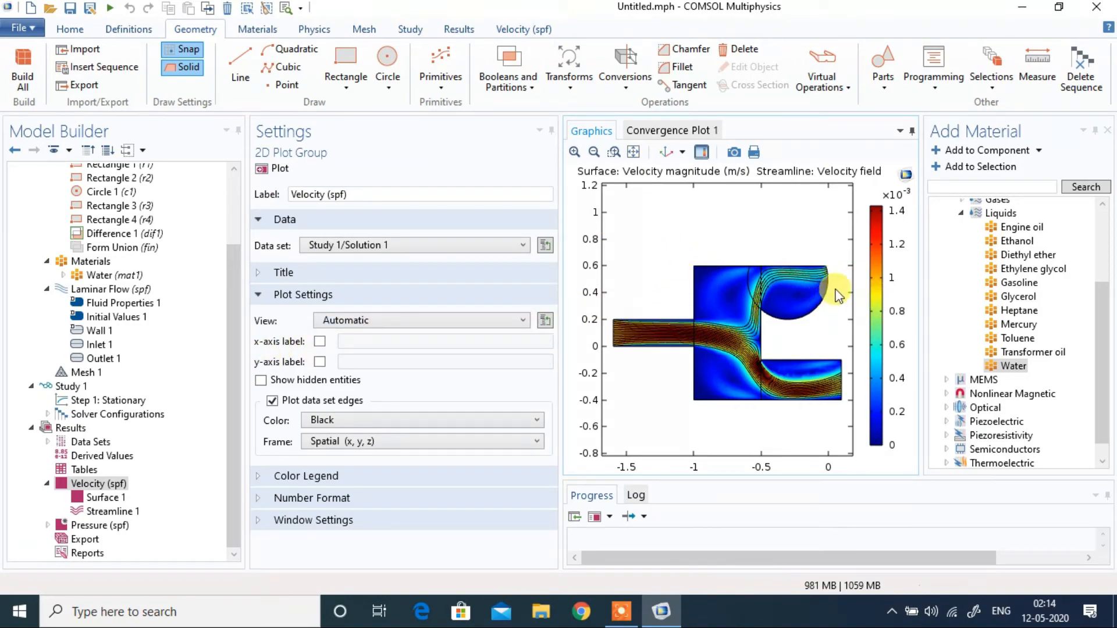
# Step: Check the Inlet 1 boundary, and in Outlet 1 replace the circle's short upper arc (22) with its lower-right arc (21)
pyautogui.click(95, 345)
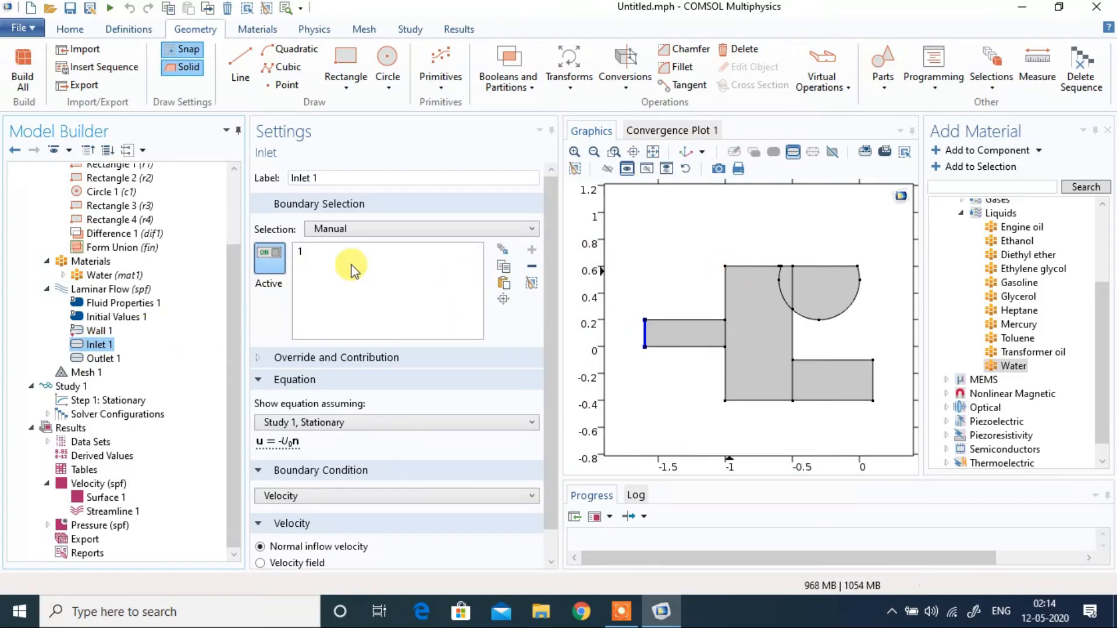
pyautogui.click(98, 359)
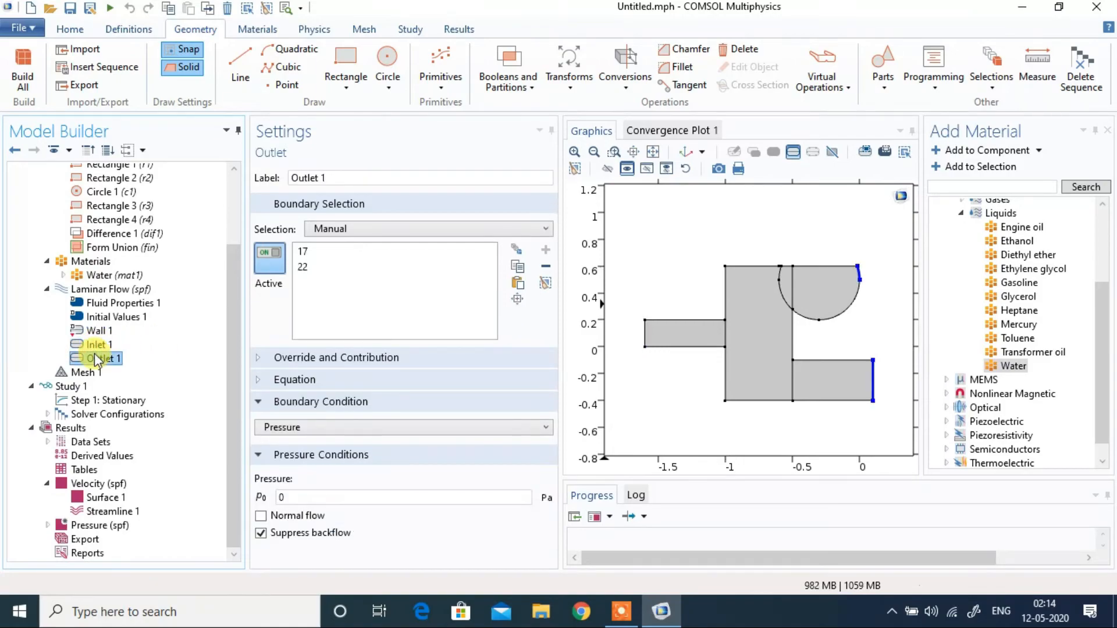
pyautogui.click(853, 306)
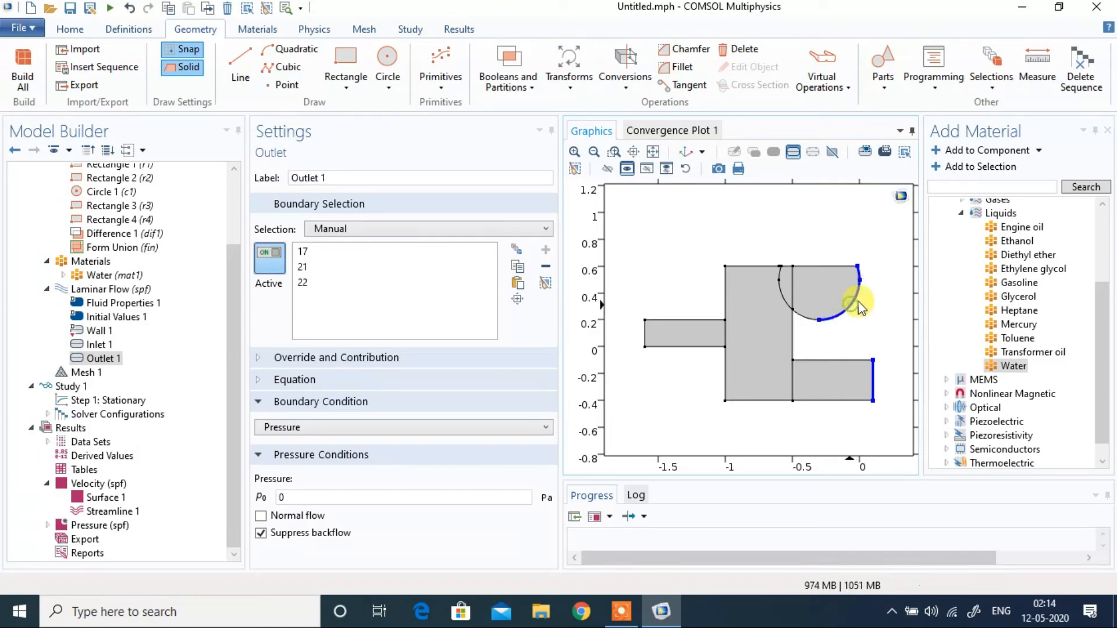
pyautogui.click(858, 272)
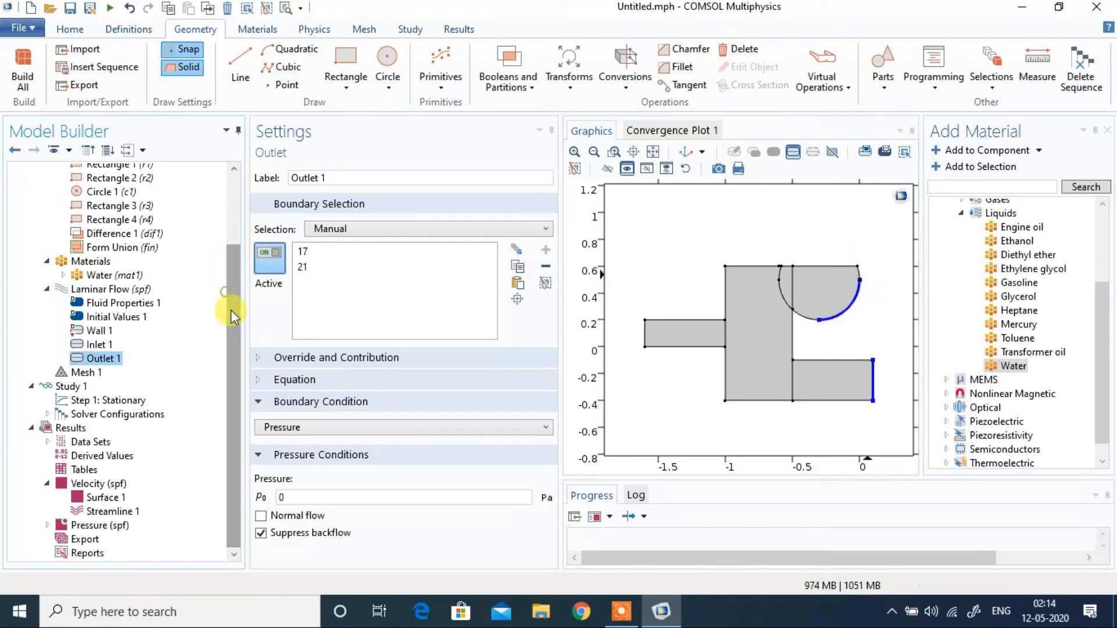
# Step: Recompute Study 1 with the revised outlet boundaries
pyautogui.click(70, 386)
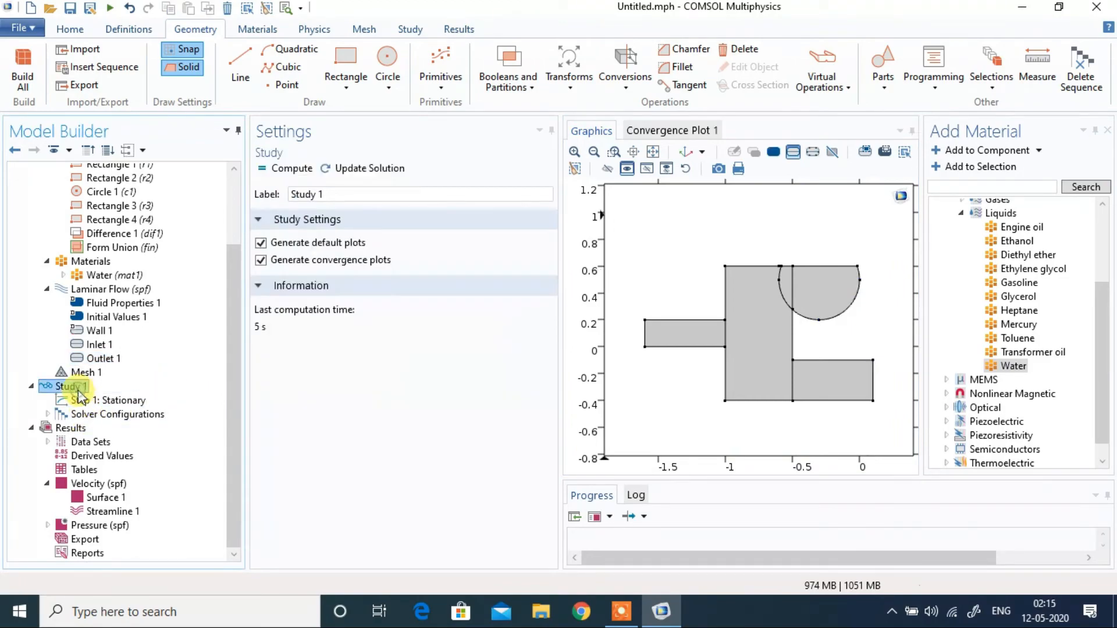
pyautogui.rightClick(80, 388)
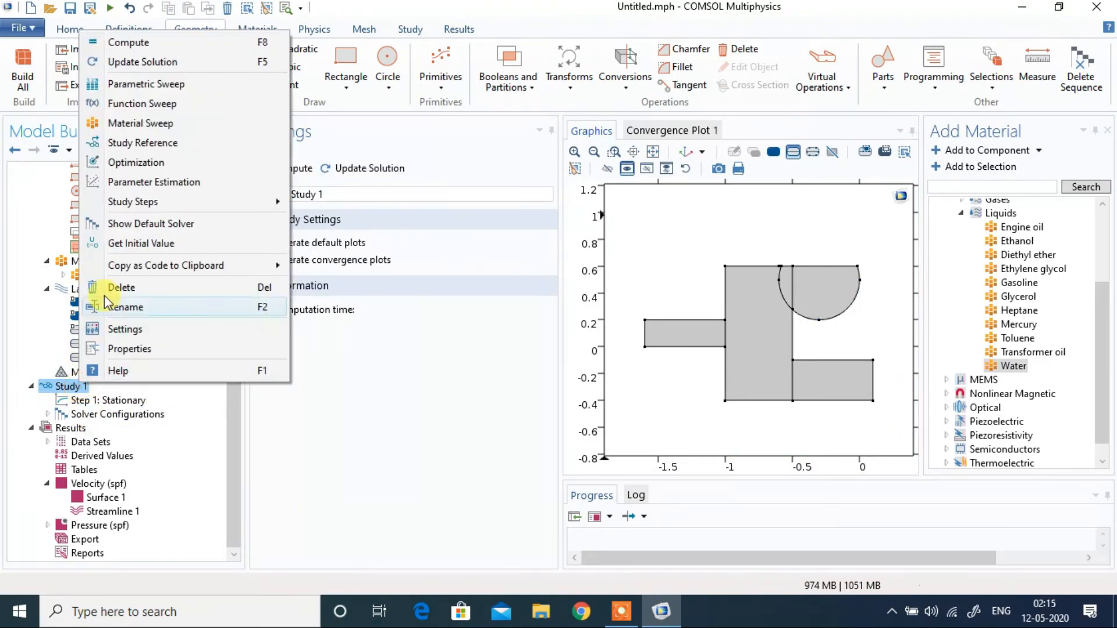
pyautogui.click(145, 41)
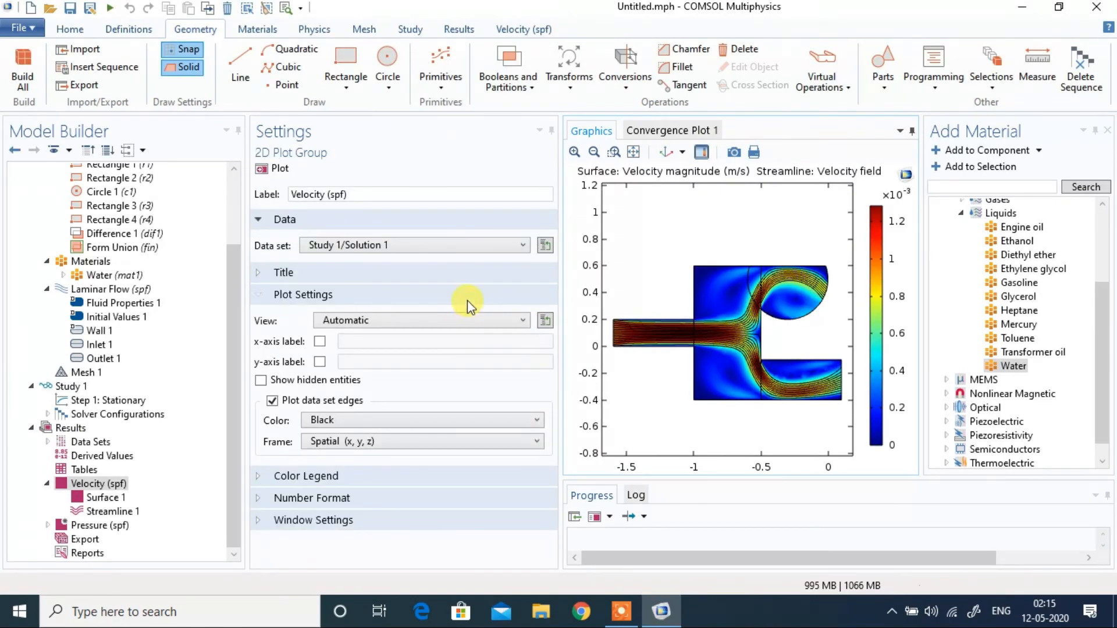
# Step: Examine the streamlines close up where the flow enters the cut circle around x -0.5, y 0.3, and return to the full plot
pyautogui.click(614, 152)
pyautogui.moveTo(746, 279); pyautogui.dragTo(779, 326)
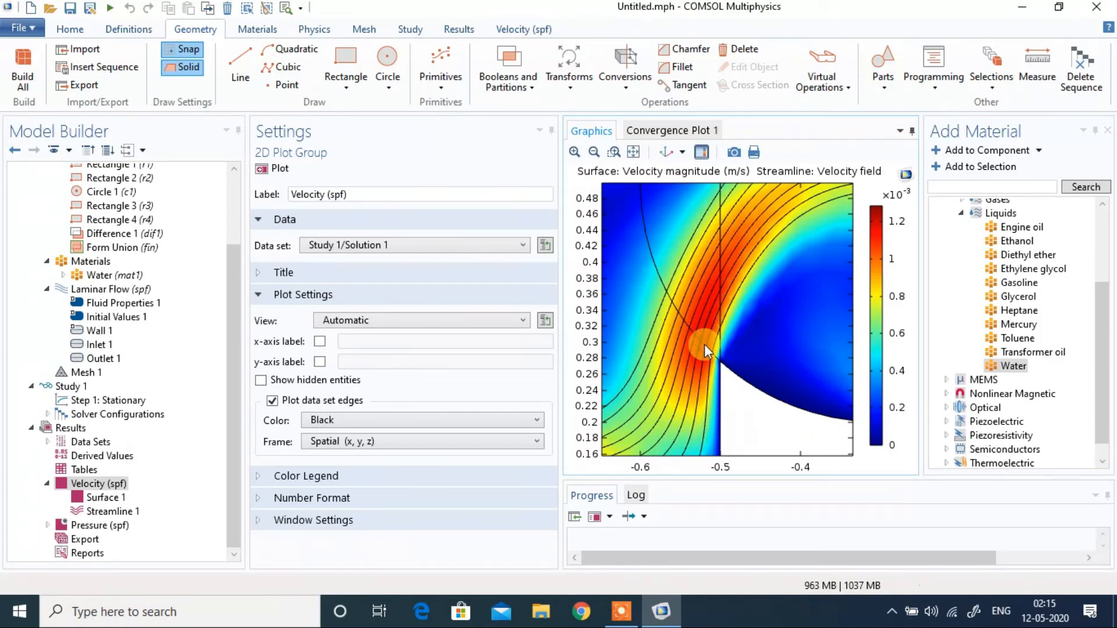
pyautogui.click(632, 153)
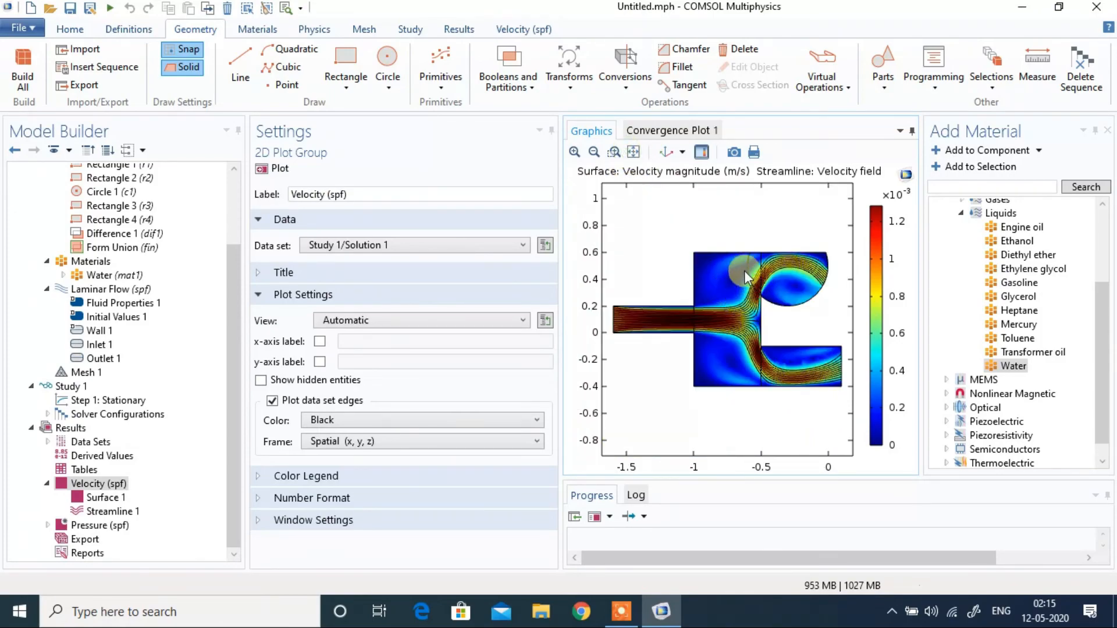